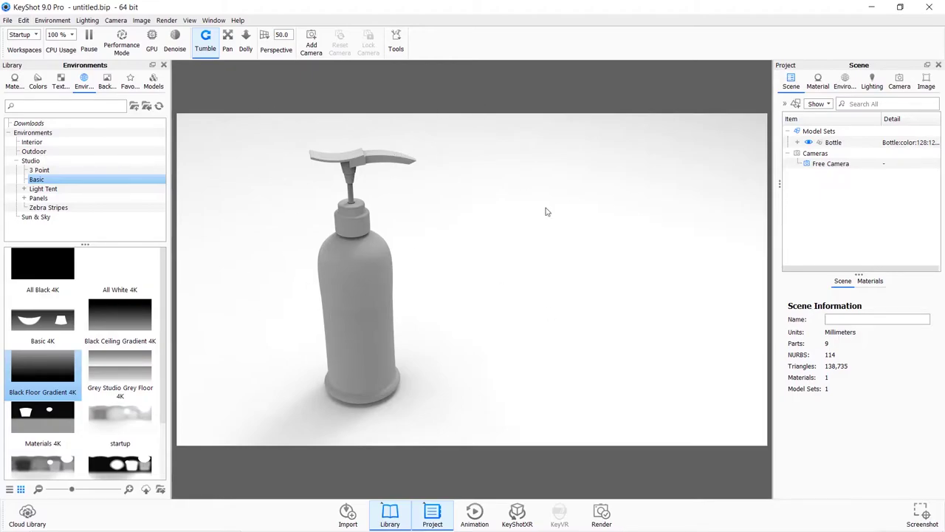
Expand the Bottle node and inspect Cap, Actuator, Pipe, Pipe 2, Body and Liquid in turn
{"action": "left_click", "coordinate": [797, 143]}
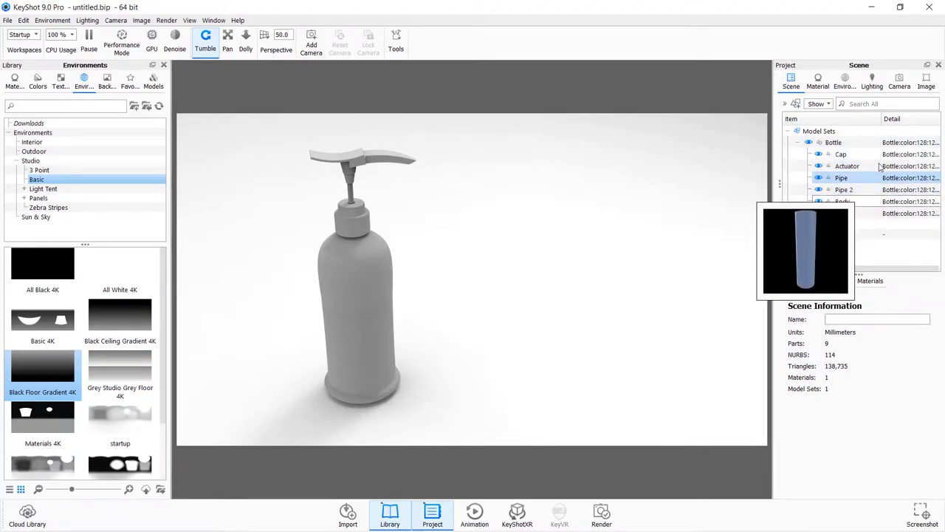
{"action": "left_click", "coordinate": [842, 154]}
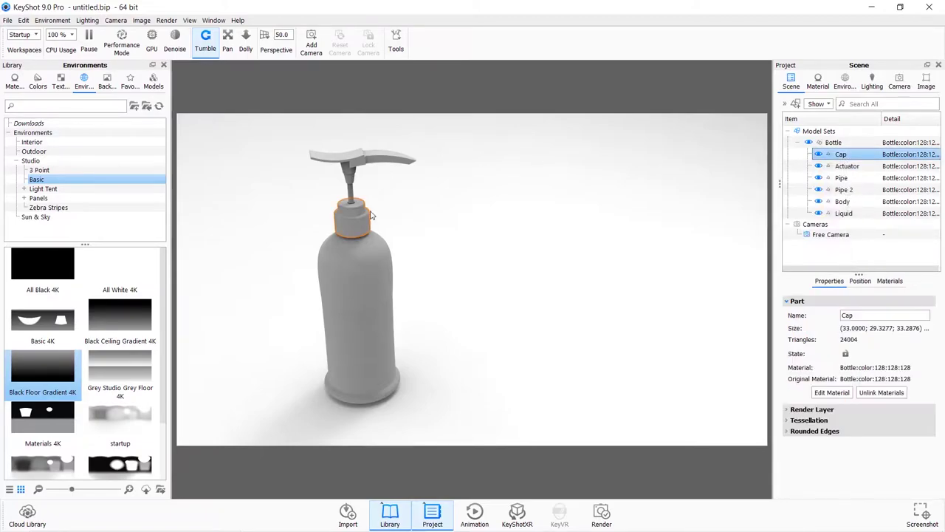
{"action": "key", "text": "Down"}
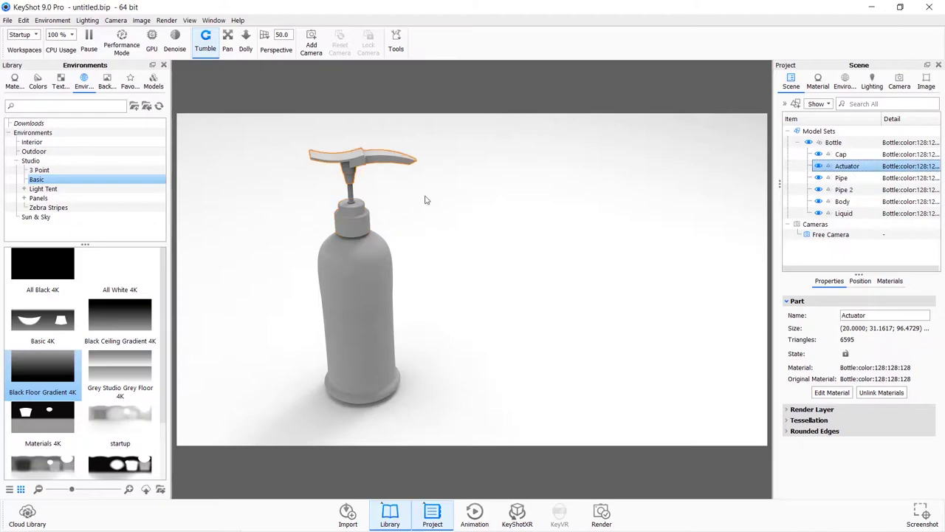
{"action": "left_click", "coordinate": [836, 179]}
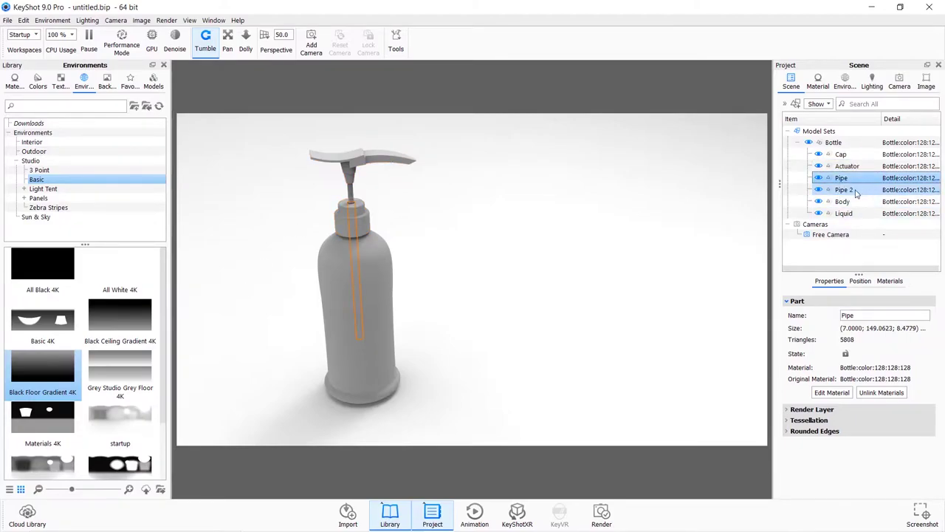
{"action": "left_click", "coordinate": [855, 190]}
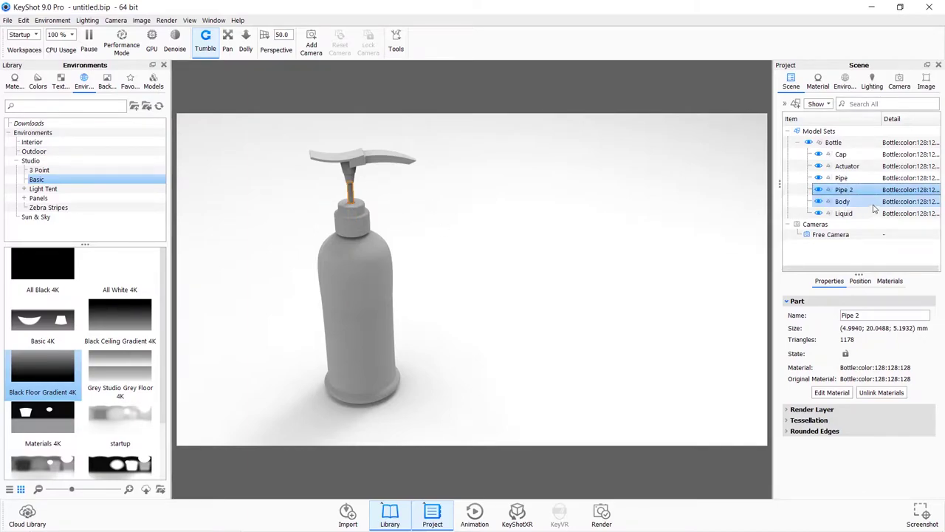
{"action": "left_click", "coordinate": [862, 204]}
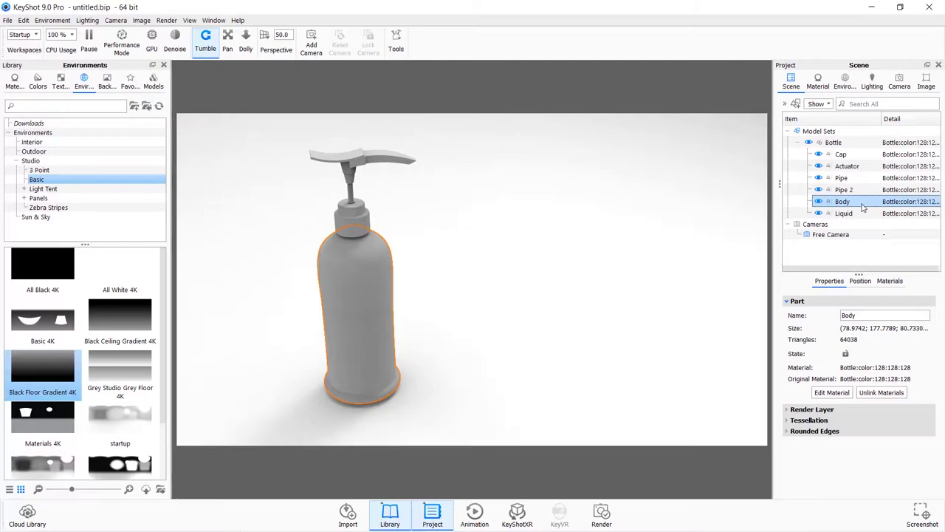
{"action": "left_click", "coordinate": [857, 213]}
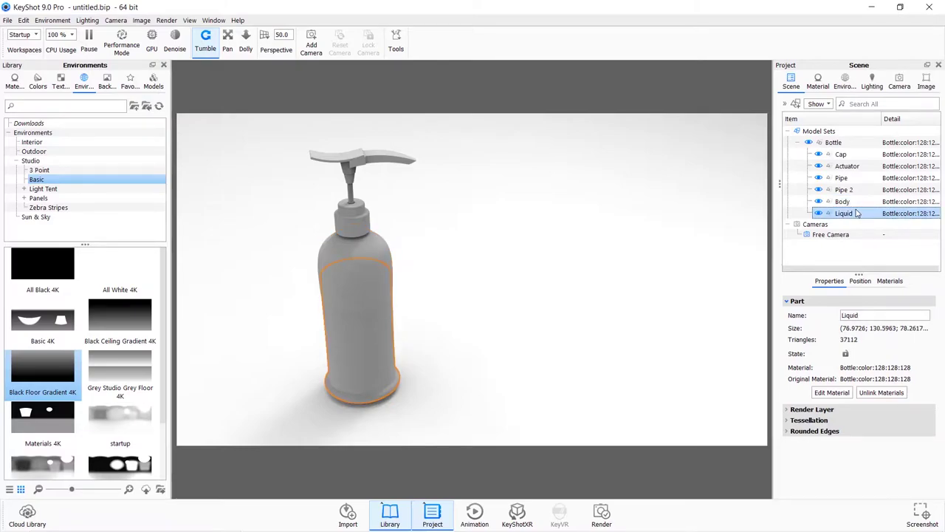
{"action": "left_click", "coordinate": [842, 154]}
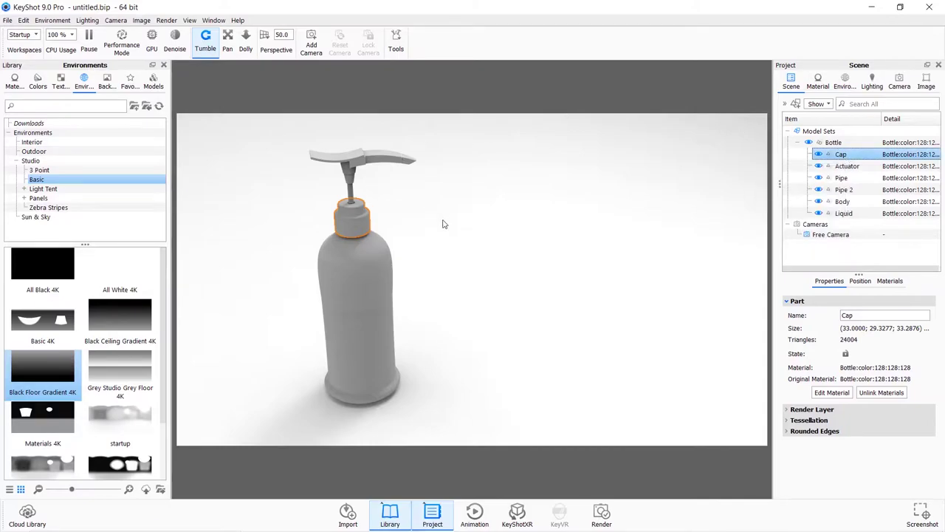
Bring up the Materials library and expand the Plastic category into its subcategories
{"action": "left_click", "coordinate": [15, 85]}
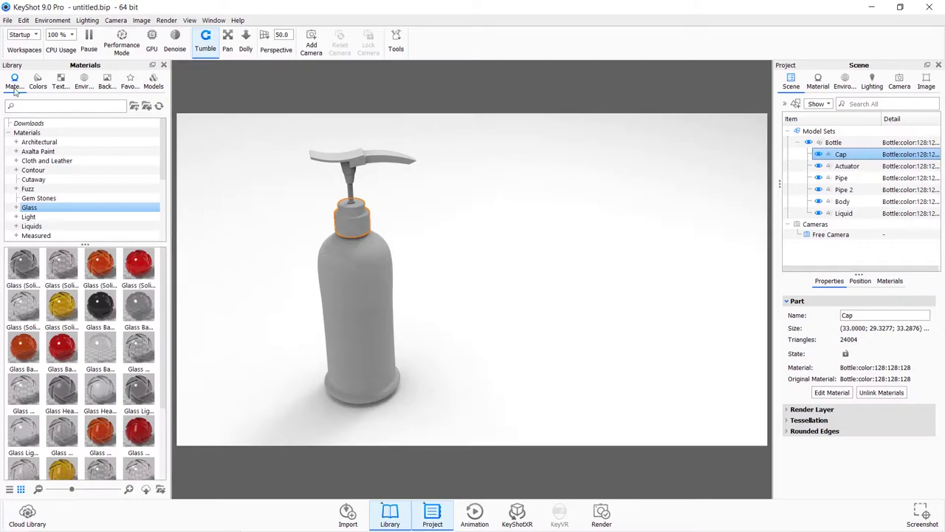
{"action": "scroll", "coordinate": [44, 214], "scroll_direction": "down", "scroll_amount": 2}
{"action": "scroll", "coordinate": [45, 214], "scroll_direction": "down", "scroll_amount": 1}
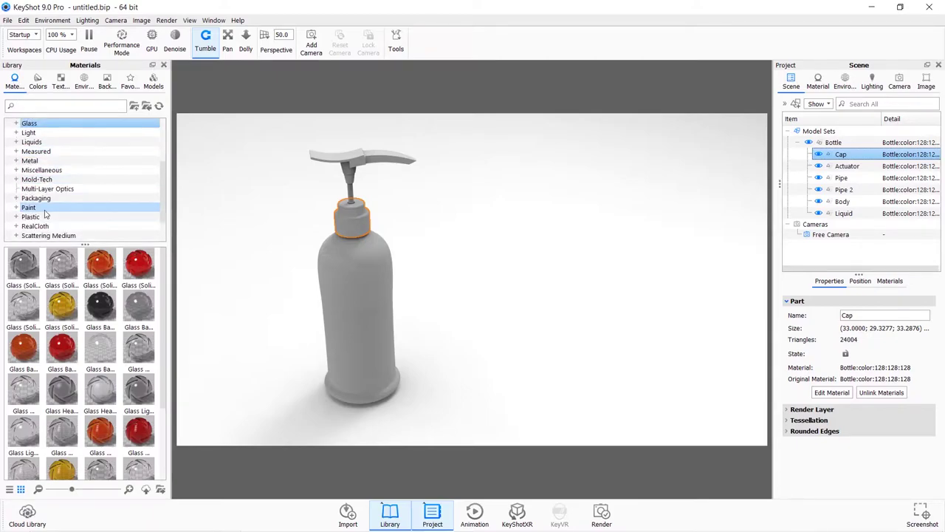
{"action": "left_click", "coordinate": [70, 217]}
{"action": "scroll", "coordinate": [73, 182], "scroll_direction": "down", "scroll_amount": 1}
{"action": "scroll", "coordinate": [73, 182], "scroll_direction": "down", "scroll_amount": 1}
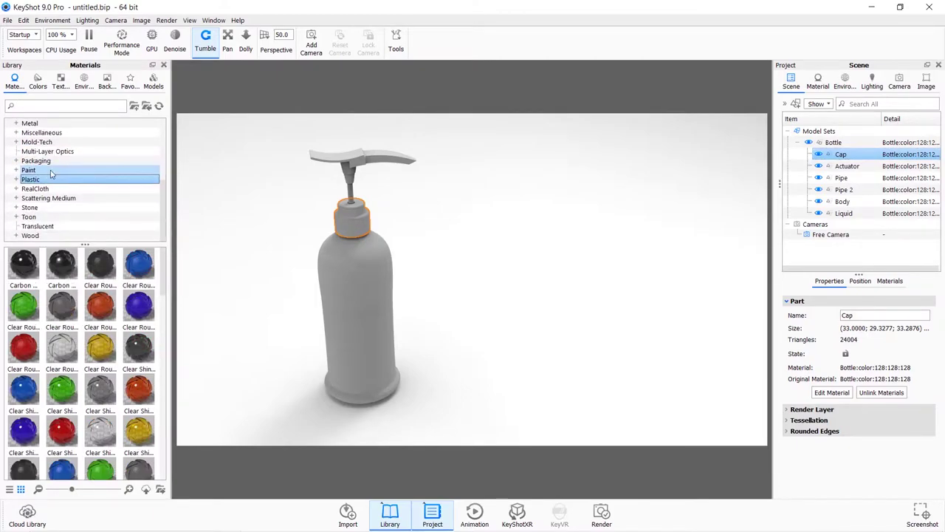
{"action": "double_click", "coordinate": [74, 180]}
{"action": "scroll", "coordinate": [74, 177], "scroll_direction": "down", "scroll_amount": 3}
{"action": "scroll", "coordinate": [75, 166], "scroll_direction": "down", "scroll_amount": 1}
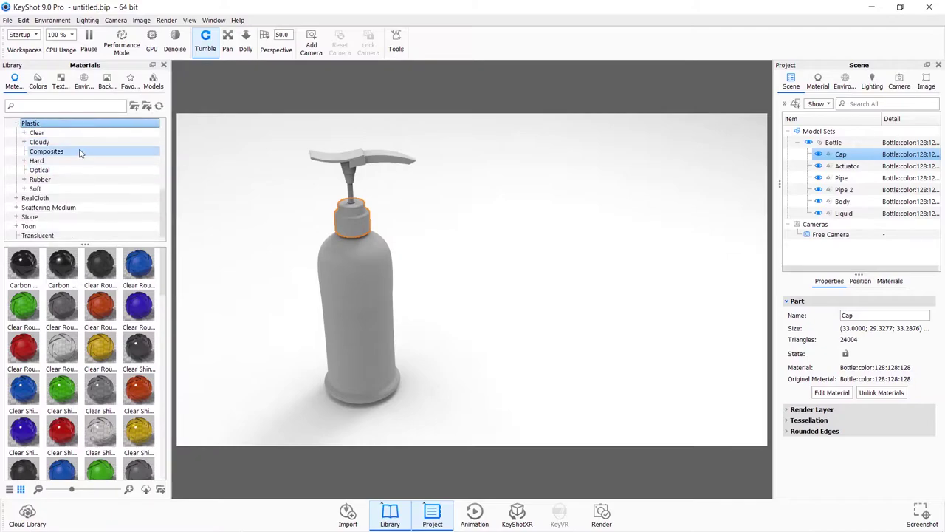
Compare the Clear, Cloudy and Hard plastics, then apply Hard Shiny Plastic Blue to the Cap
{"action": "left_click", "coordinate": [48, 134]}
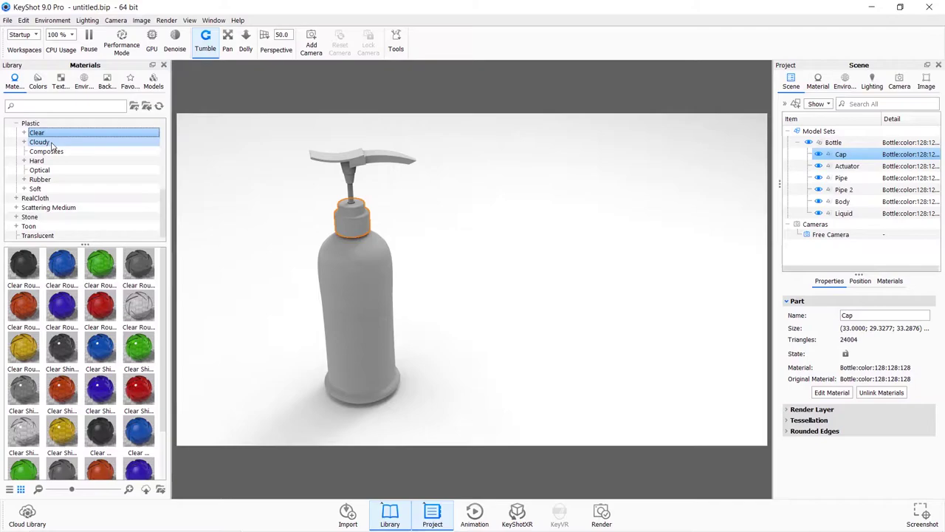
{"action": "left_click", "coordinate": [52, 144]}
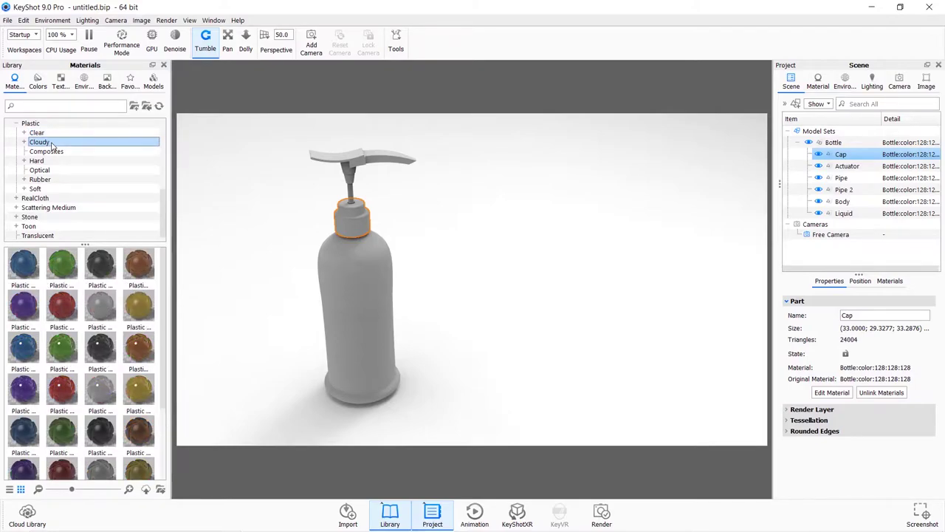
{"action": "left_click", "coordinate": [37, 171]}
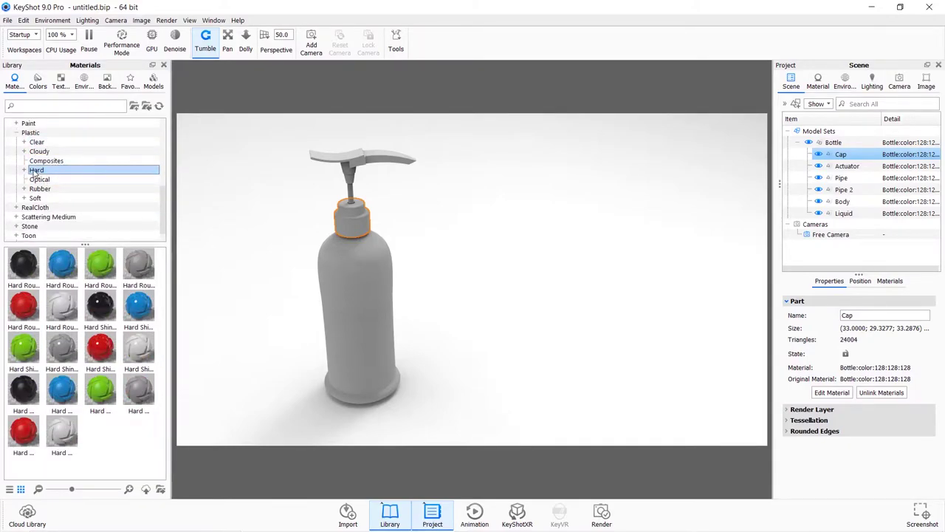
{"action": "left_click", "coordinate": [38, 143]}
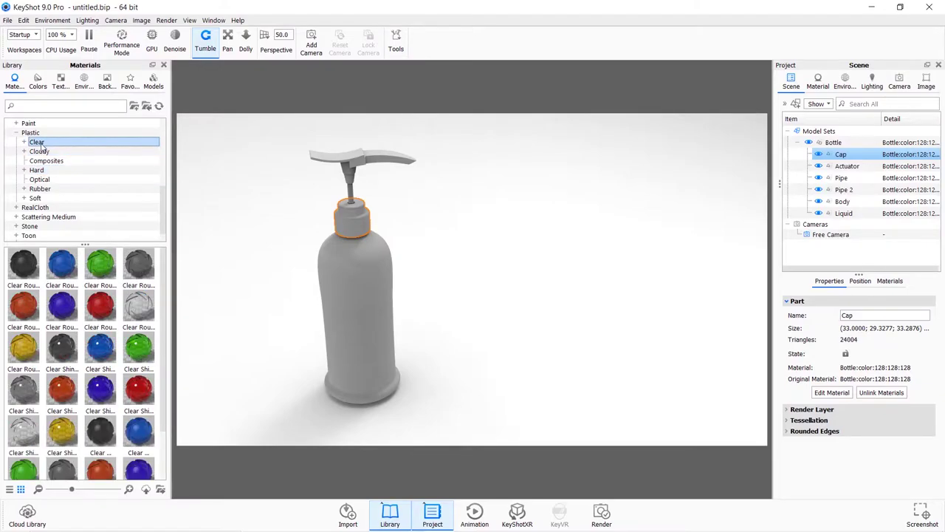
{"action": "left_click", "coordinate": [40, 151]}
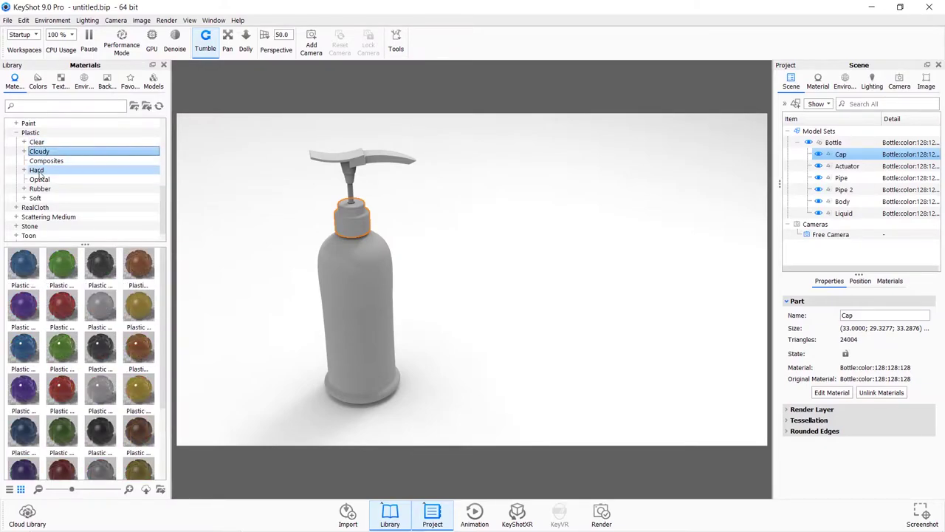
{"action": "left_click", "coordinate": [37, 171]}
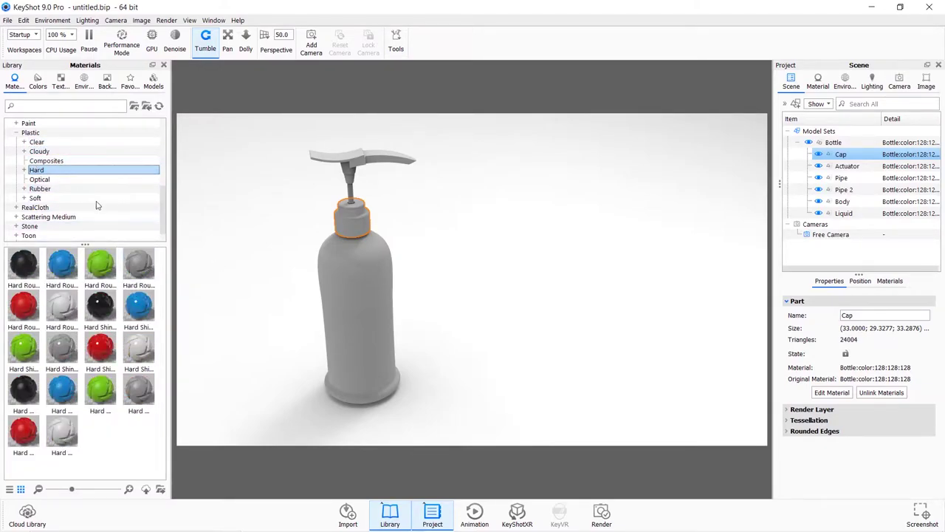
{"action": "mouse_move", "coordinate": [139, 305]}
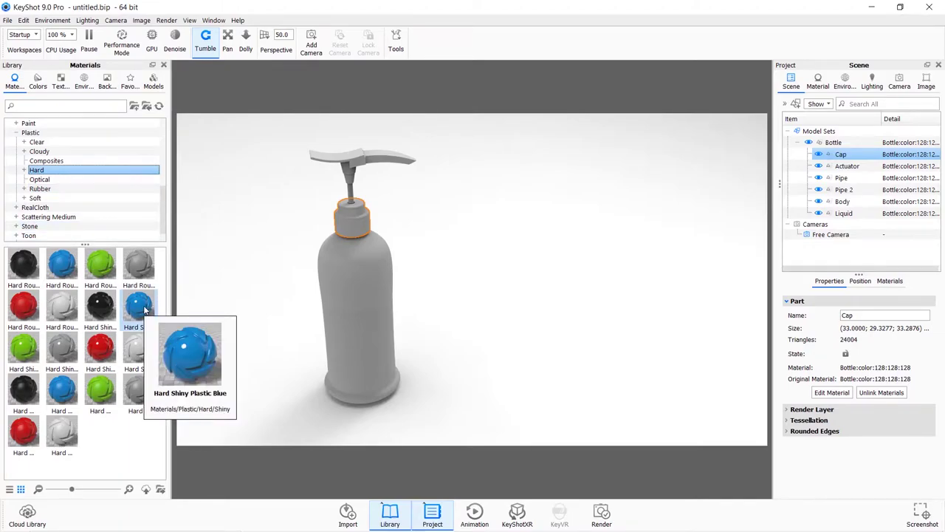
{"action": "left_click_drag", "start_coordinate": [144, 309], "coordinate": [849, 156]}
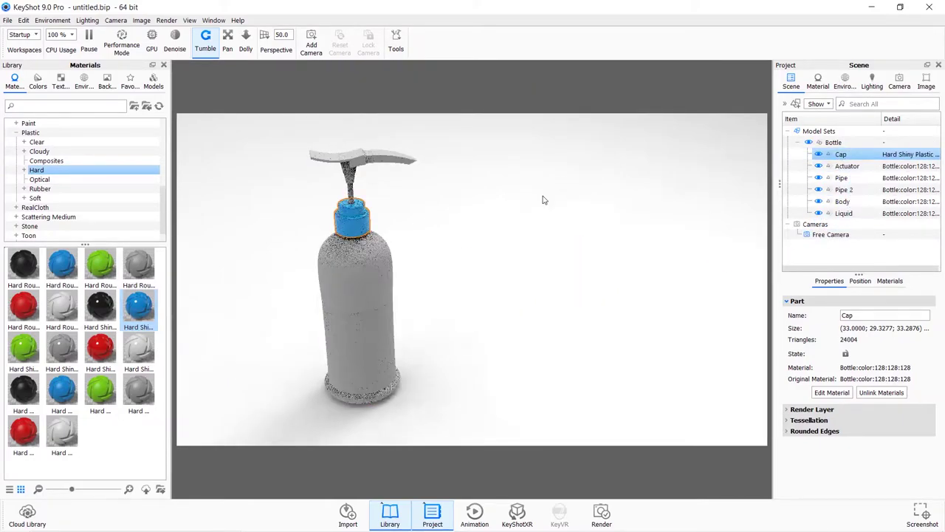
Apply Hard Shiny Plastic Blue to the Actuator, then select Pipe and Pipe 2
{"action": "left_click", "coordinate": [385, 160]}
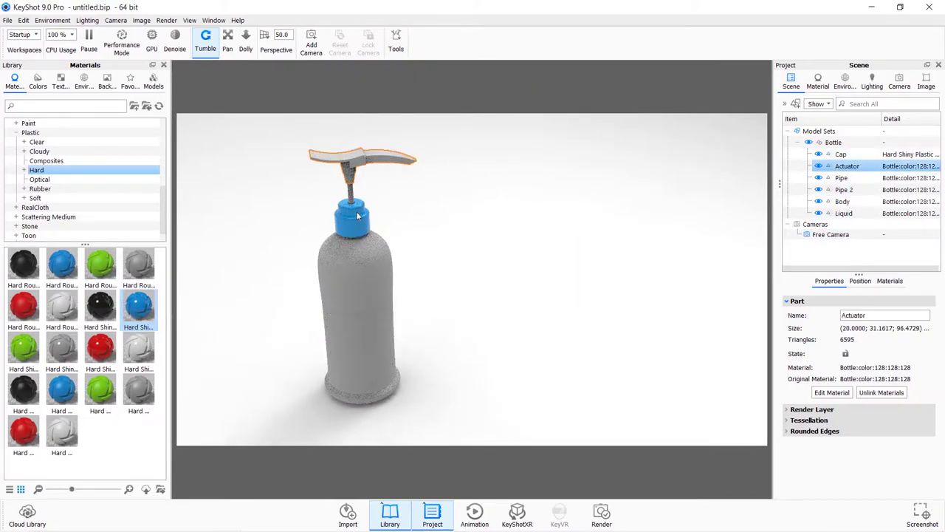
{"action": "left_click", "coordinate": [359, 226]}
{"action": "left_click", "coordinate": [385, 165]}
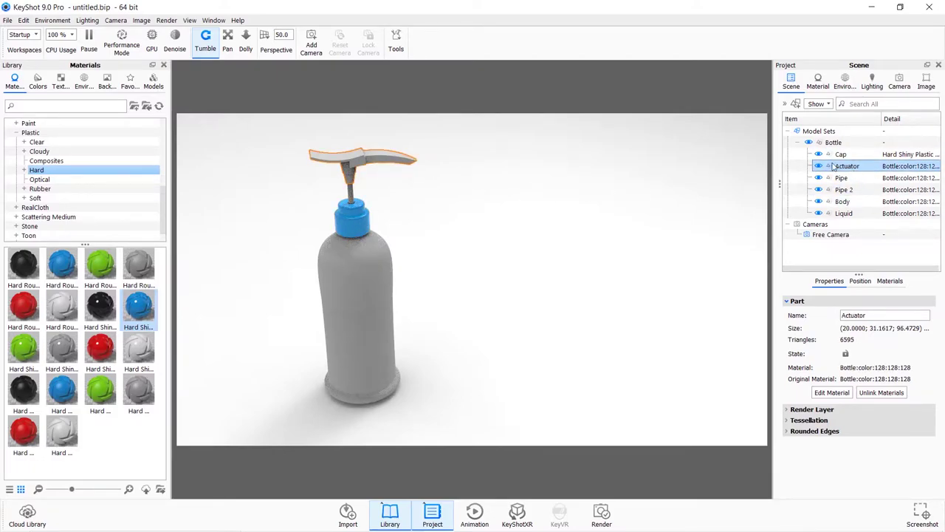
{"action": "left_click_drag", "start_coordinate": [148, 311], "coordinate": [847, 167]}
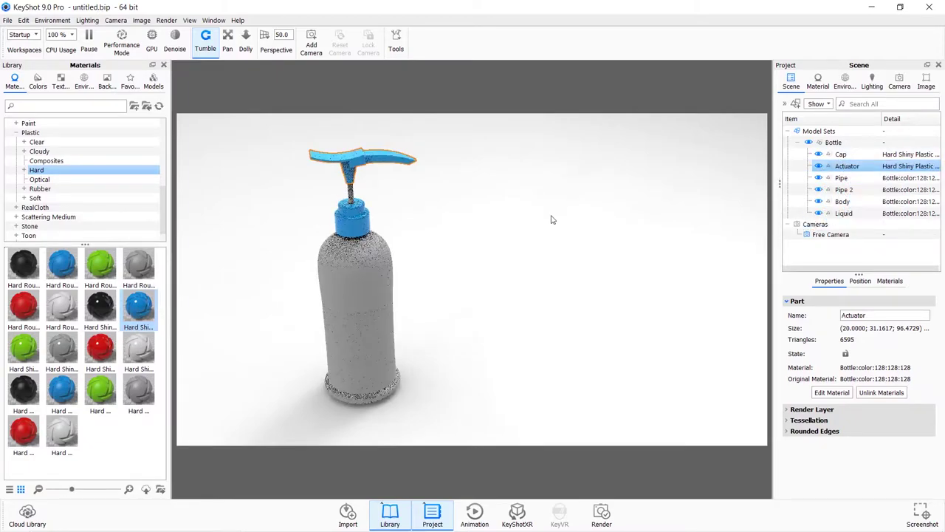
{"action": "left_click", "coordinate": [849, 182]}
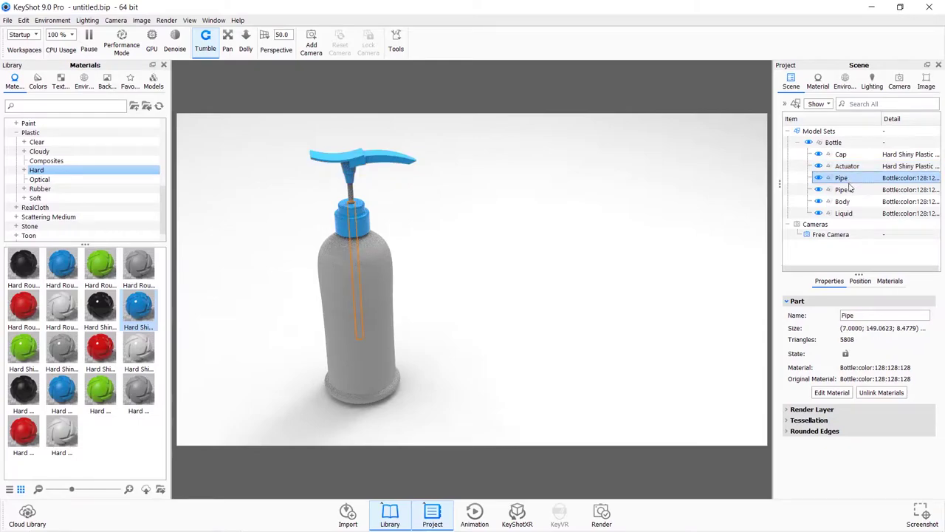
{"action": "left_click", "coordinate": [850, 190]}
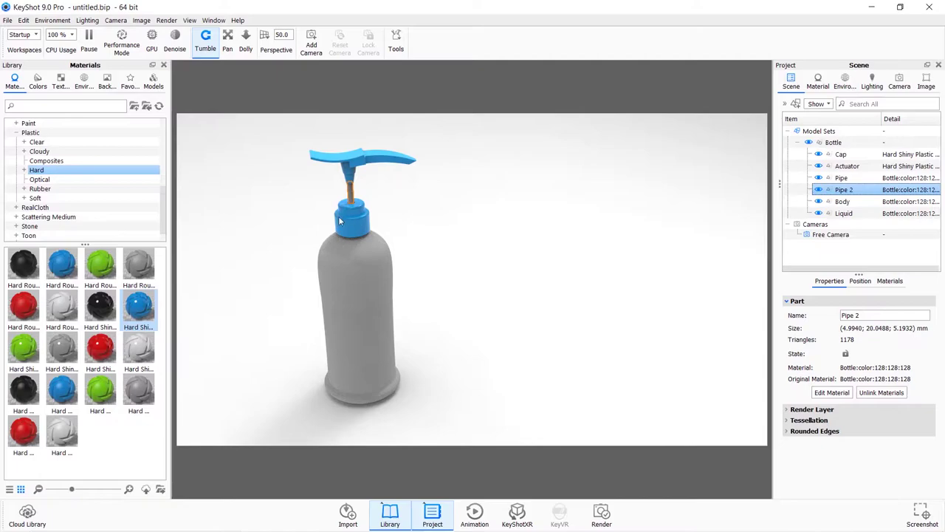
Apply Plastic Cloudy Rough Blue 3mm from the Cloudy plastics to both Pipe and Pipe 2
{"action": "left_click", "coordinate": [43, 151]}
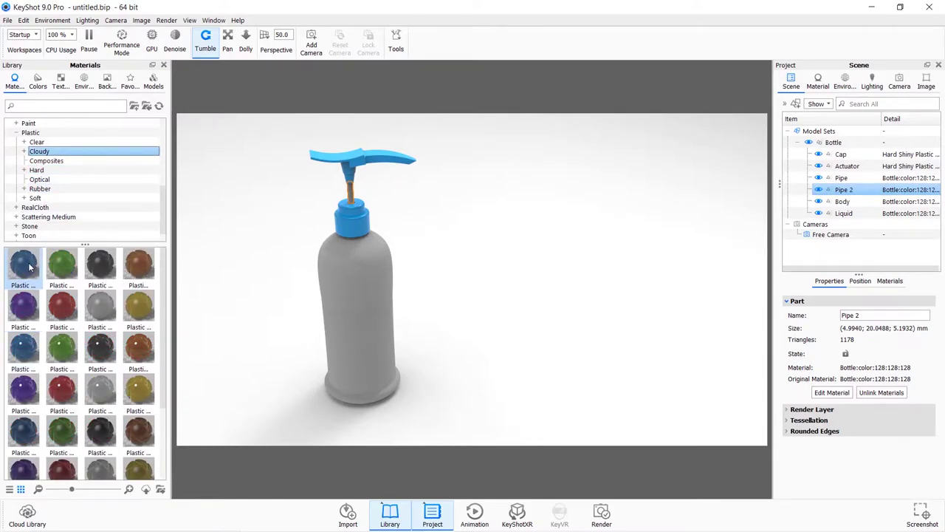
{"action": "mouse_move", "coordinate": [24, 263]}
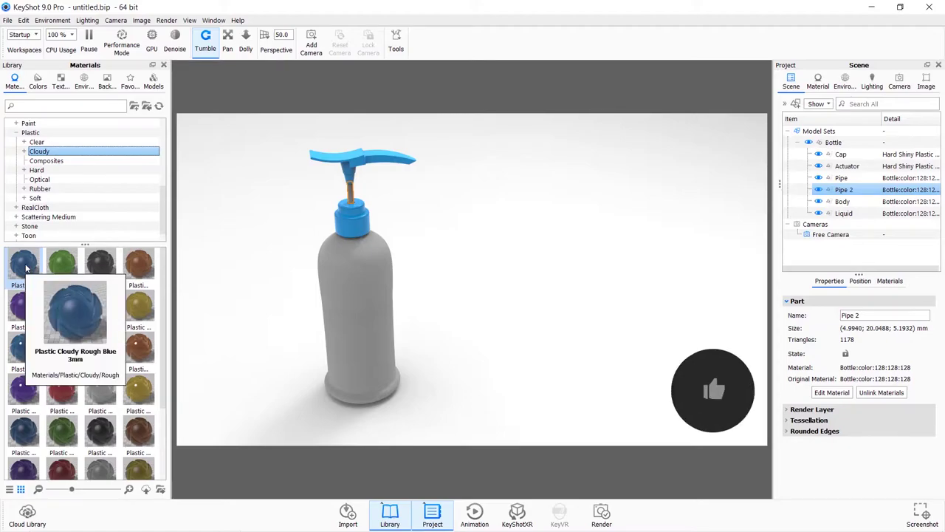
{"action": "left_click_drag", "start_coordinate": [26, 267], "coordinate": [844, 191]}
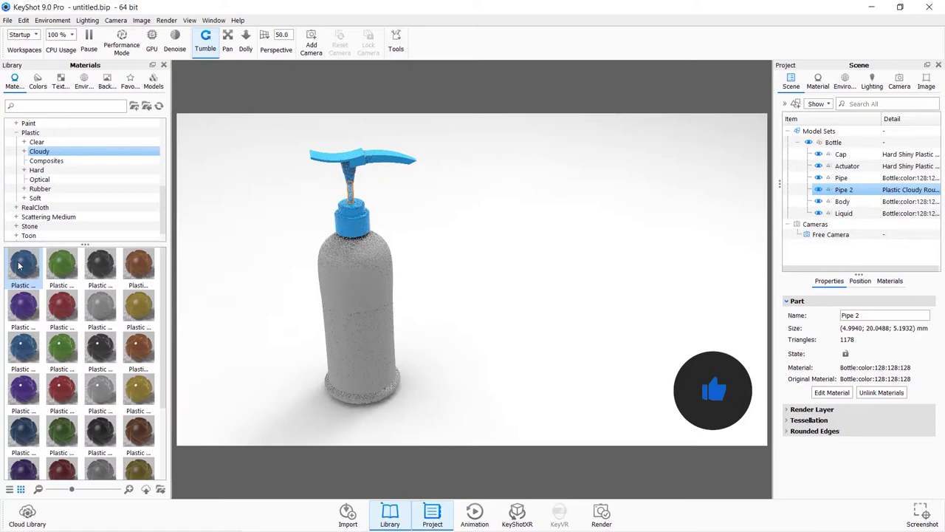
{"action": "left_click_drag", "start_coordinate": [21, 272], "coordinate": [845, 182]}
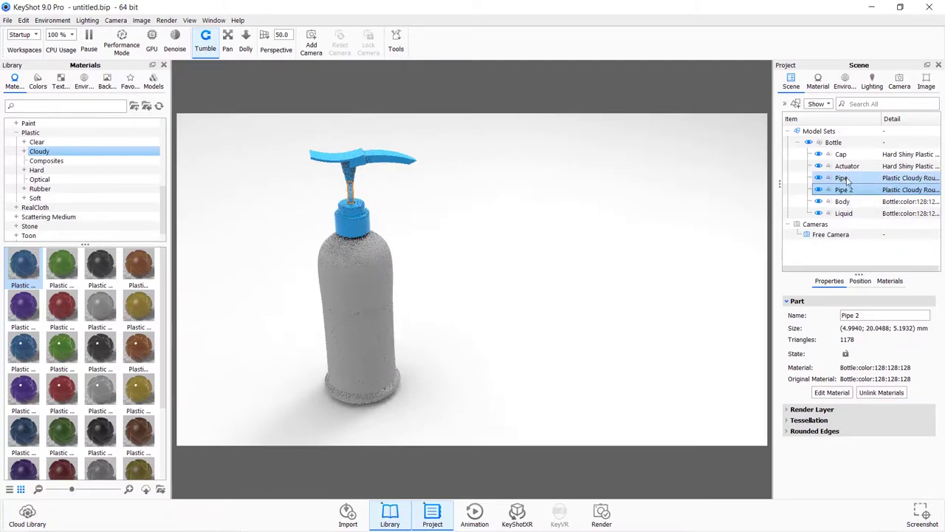
{"action": "left_click", "coordinate": [846, 181]}
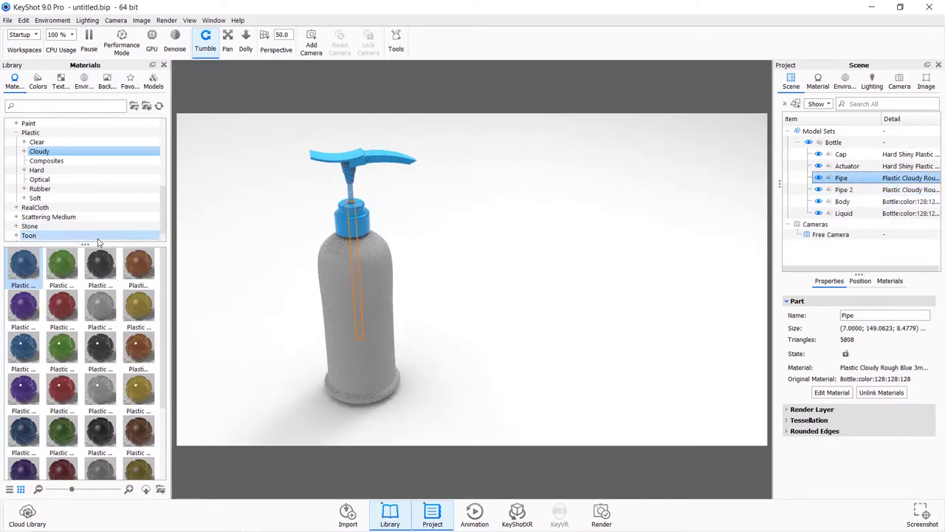
{"action": "left_click_drag", "start_coordinate": [26, 264], "coordinate": [835, 184]}
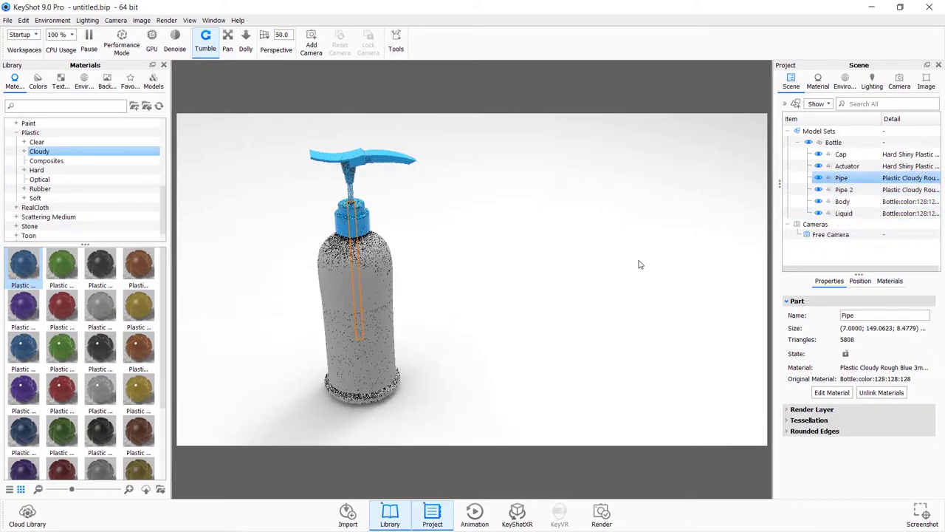
Apply Glass Basic White from Glass > Basic to the bottle Body
{"action": "left_click", "coordinate": [858, 203]}
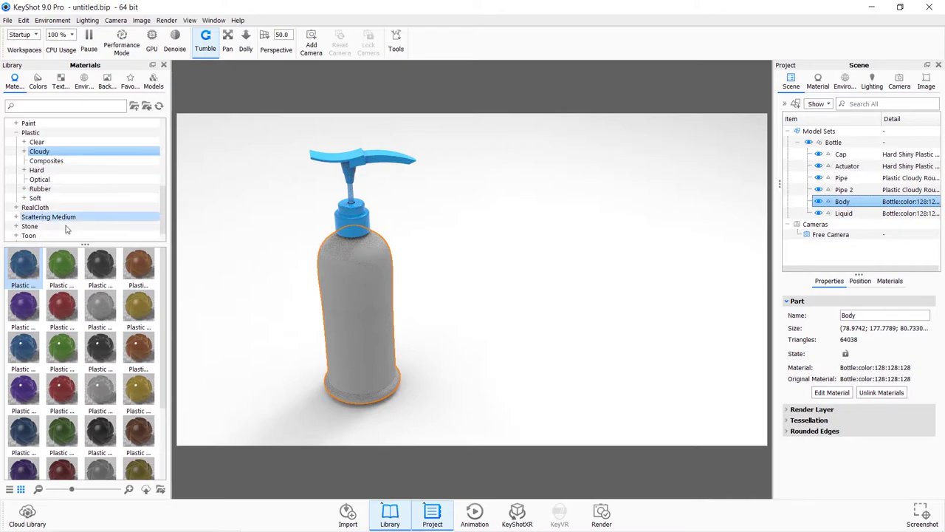
{"action": "scroll", "coordinate": [67, 195], "scroll_direction": "up", "scroll_amount": 2}
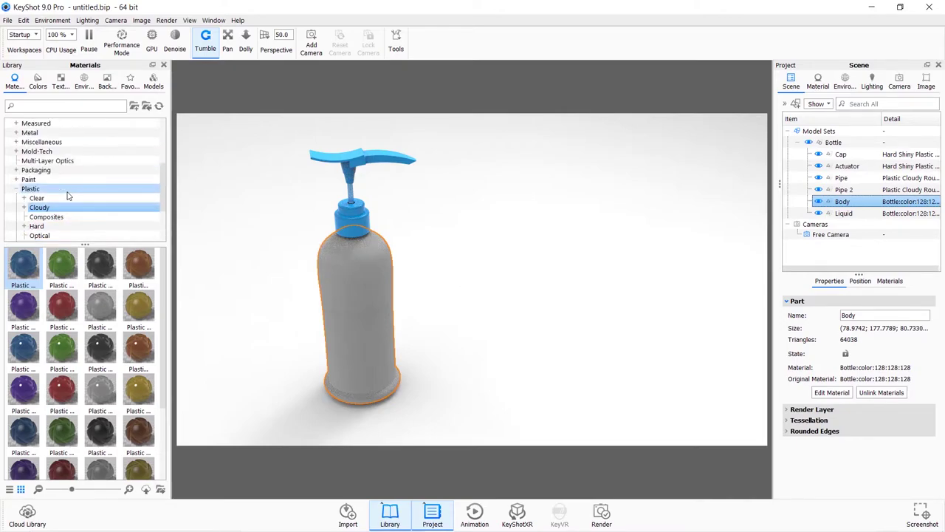
{"action": "left_click", "coordinate": [19, 190]}
{"action": "scroll", "coordinate": [21, 194], "scroll_direction": "up", "scroll_amount": 2}
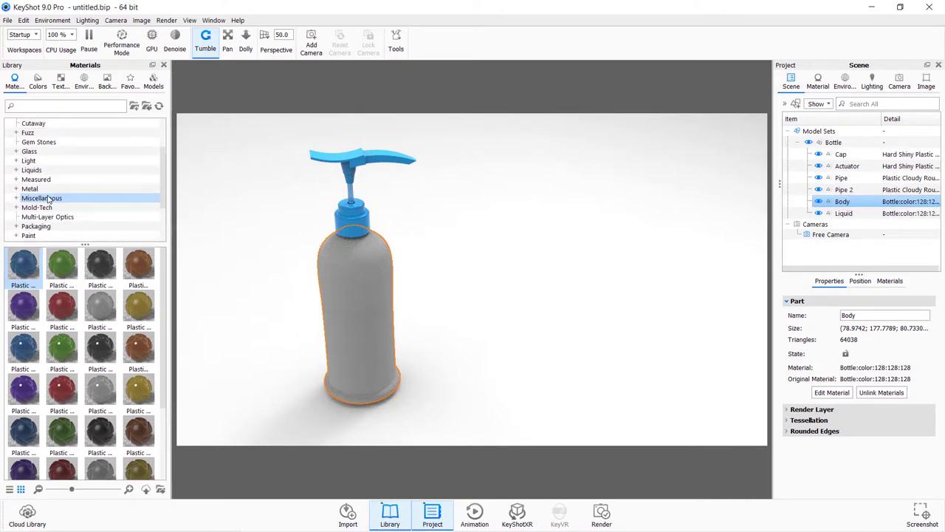
{"action": "left_click", "coordinate": [30, 152]}
{"action": "left_click", "coordinate": [16, 152]}
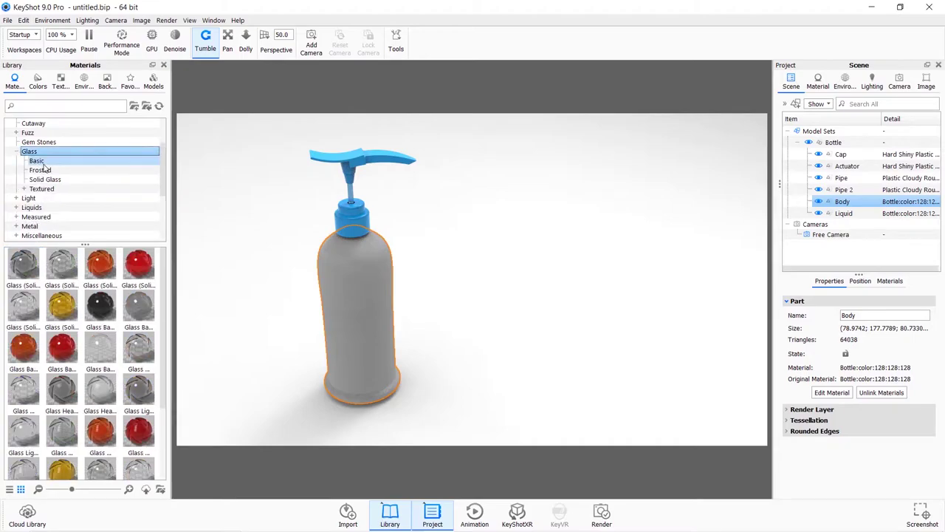
{"action": "left_click", "coordinate": [41, 161]}
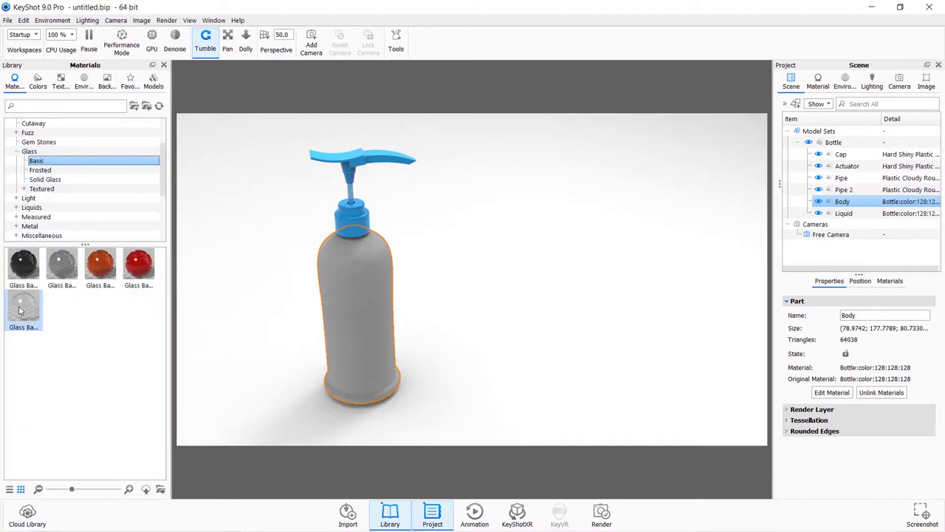
{"action": "mouse_move", "coordinate": [22, 304]}
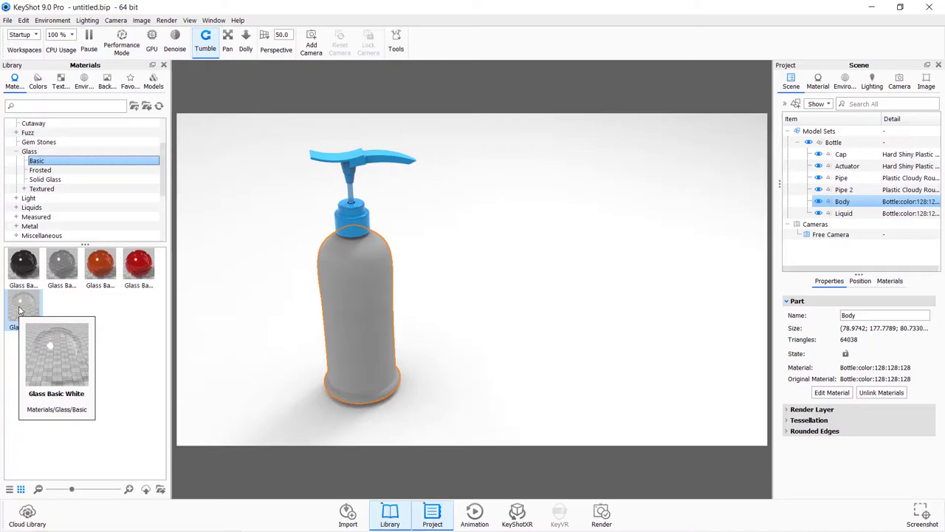
{"action": "left_click_drag", "start_coordinate": [20, 311], "coordinate": [851, 203]}
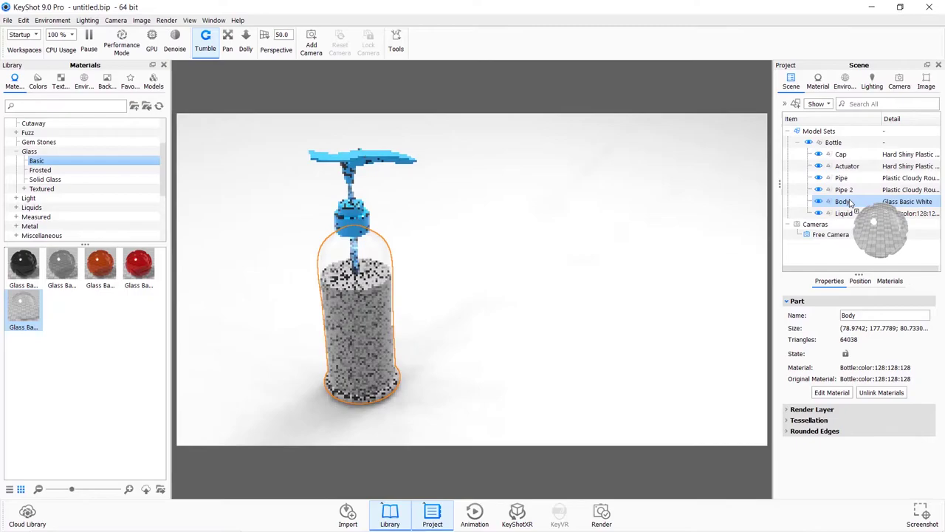
{"action": "left_click", "coordinate": [498, 286]}
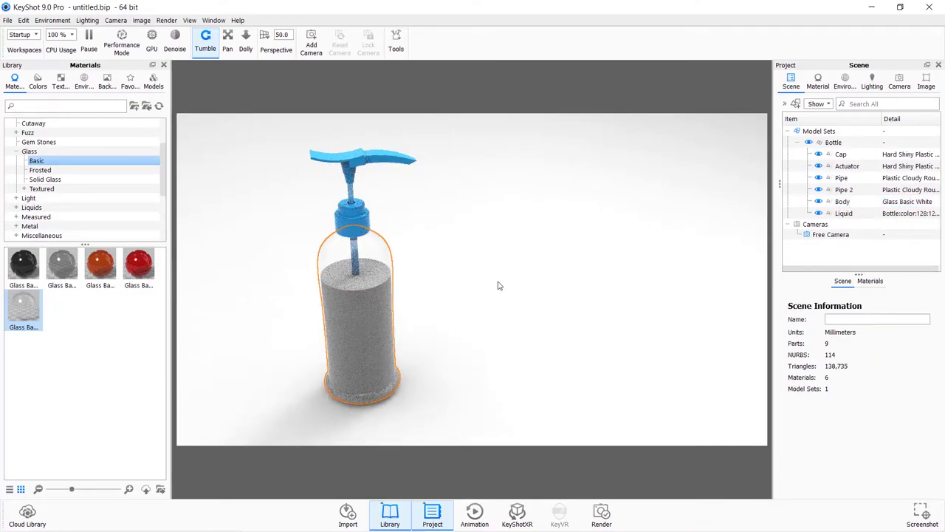
Apply Liquid Cola Bubbles from Liquids > Bubbles to the Liquid part
{"action": "left_click", "coordinate": [844, 216]}
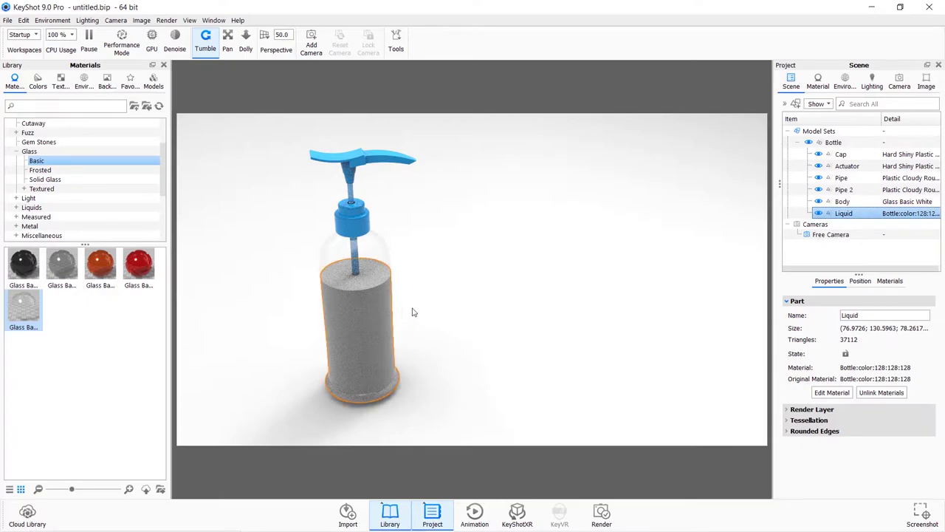
{"action": "left_click", "coordinate": [16, 152]}
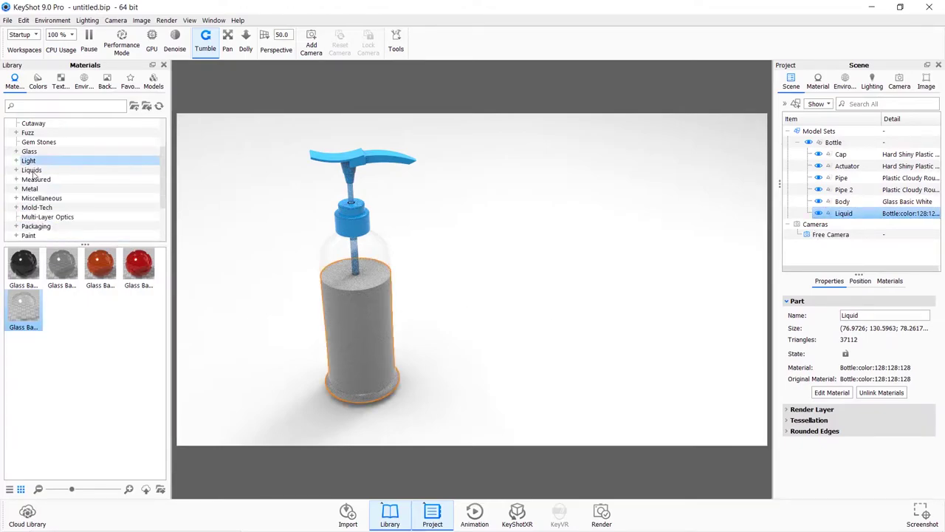
{"action": "scroll", "coordinate": [34, 175], "scroll_direction": "up", "scroll_amount": 2}
{"action": "scroll", "coordinate": [42, 184], "scroll_direction": "down", "scroll_amount": 2}
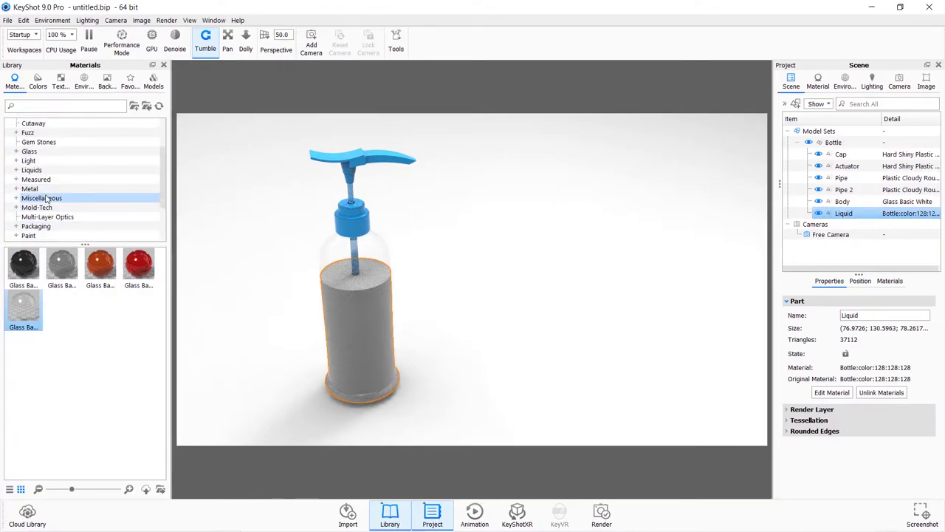
{"action": "scroll", "coordinate": [46, 192], "scroll_direction": "down", "scroll_amount": 1}
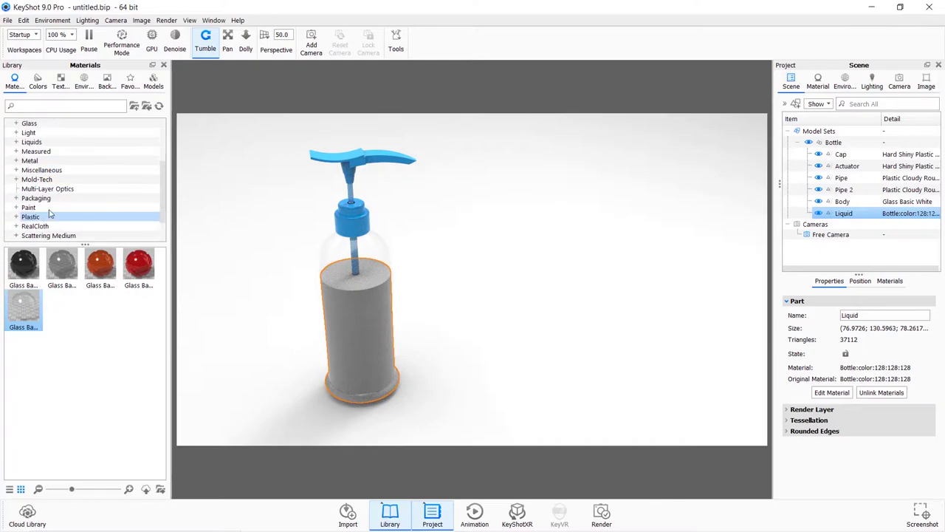
{"action": "left_click", "coordinate": [28, 143]}
{"action": "left_click", "coordinate": [17, 143]}
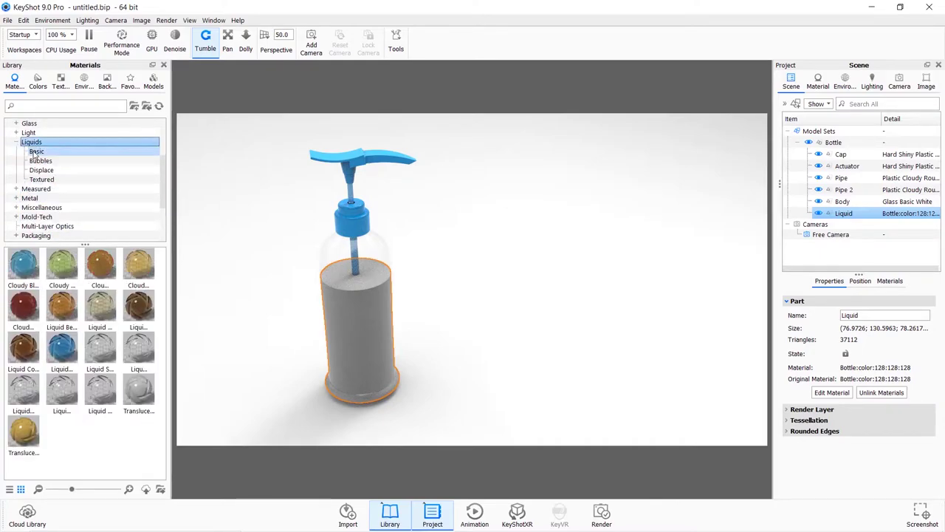
{"action": "left_click", "coordinate": [58, 184]}
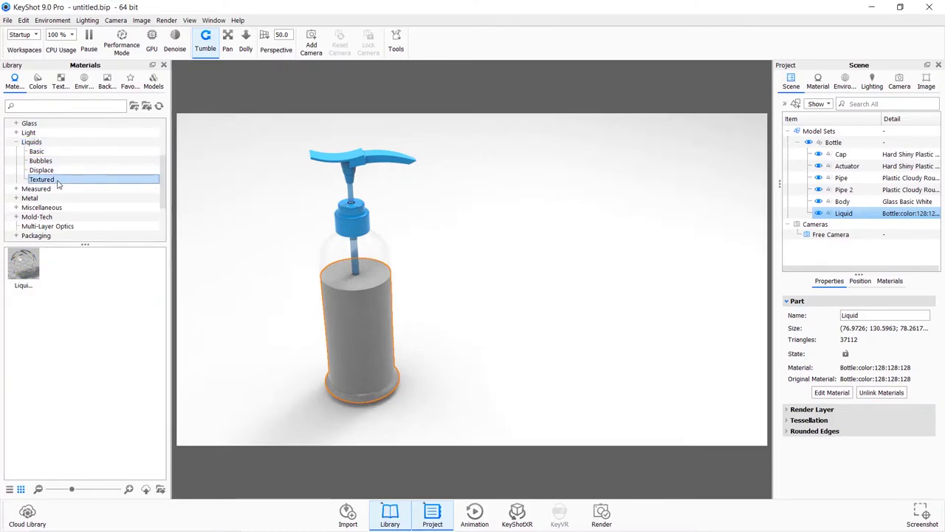
{"action": "left_click", "coordinate": [44, 171]}
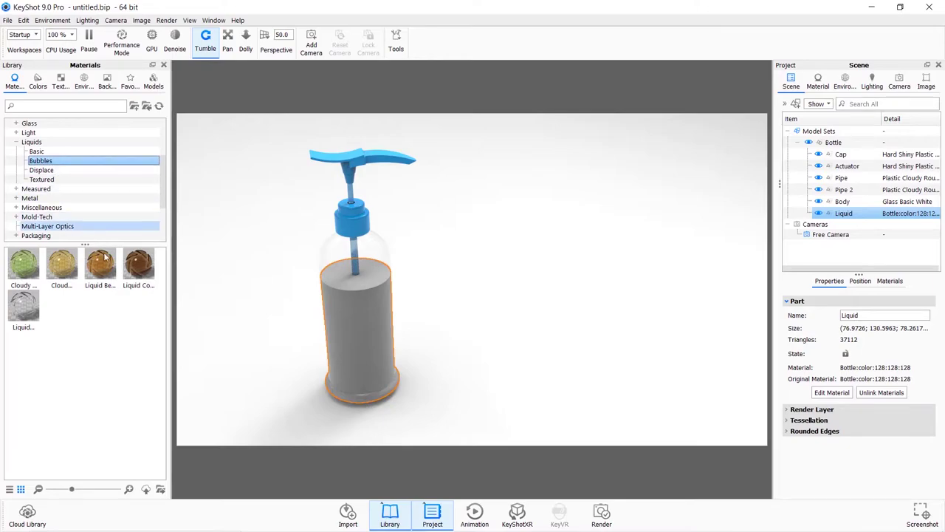
{"action": "left_click_drag", "start_coordinate": [137, 272], "coordinate": [705, 218]}
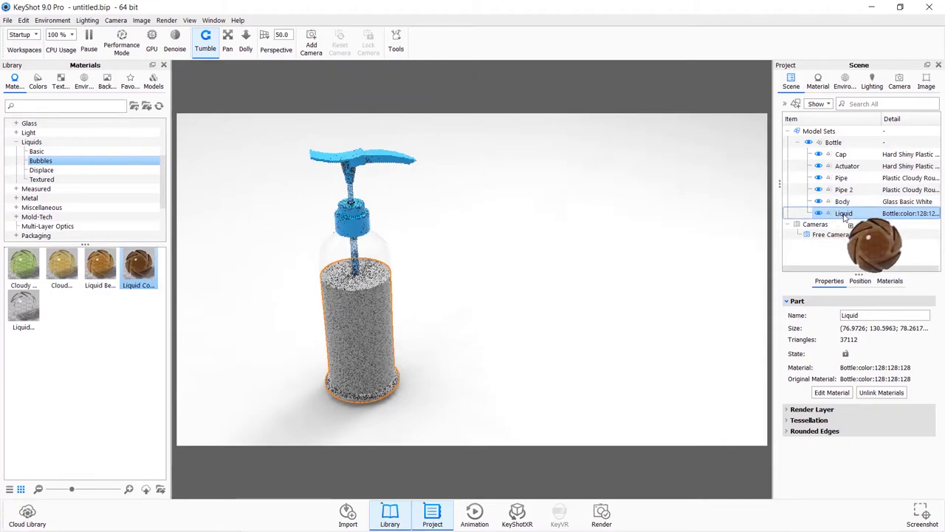
{"action": "left_click_drag", "start_coordinate": [705, 218], "coordinate": [842, 214]}
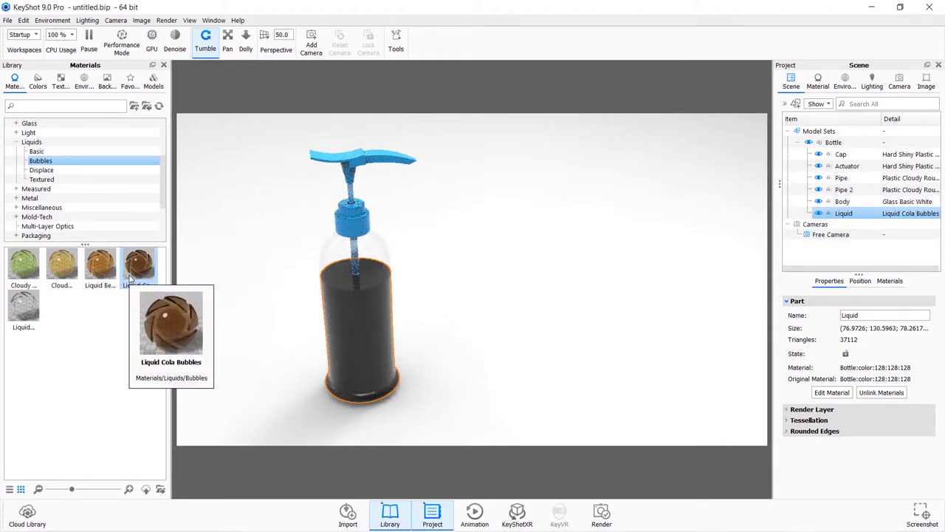
{"action": "left_click", "coordinate": [526, 282]}
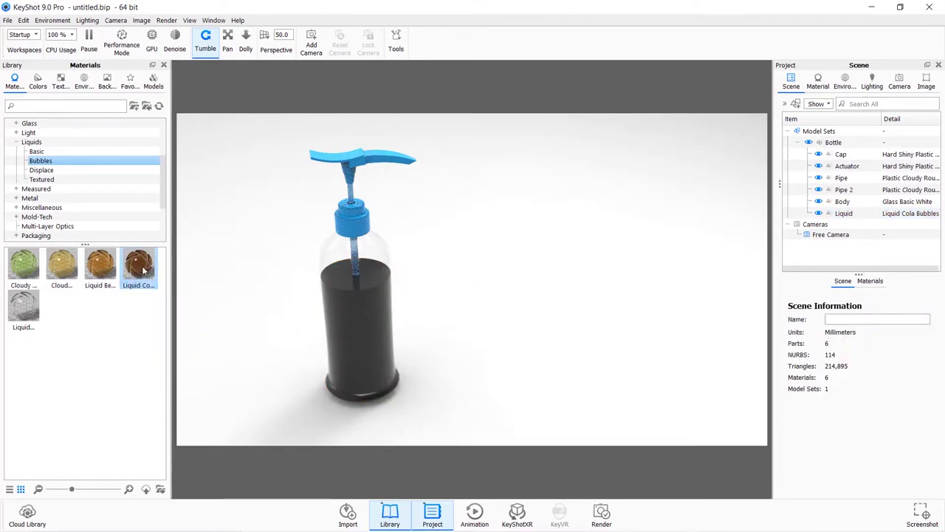
Recolour the Liquid's bubbly material to light cyan #92FBFF in the Color Picker
{"action": "left_click_drag", "start_coordinate": [144, 271], "coordinate": [845, 214]}
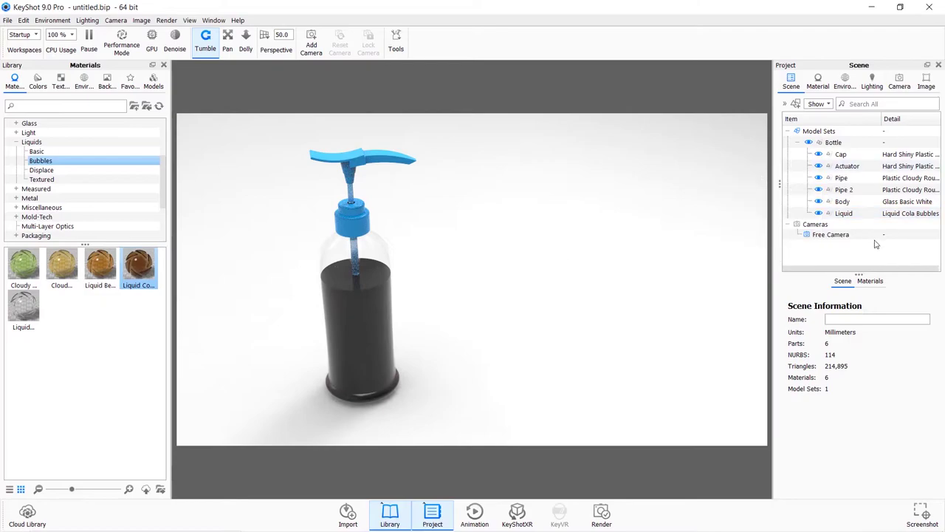
{"action": "double_click", "coordinate": [846, 214]}
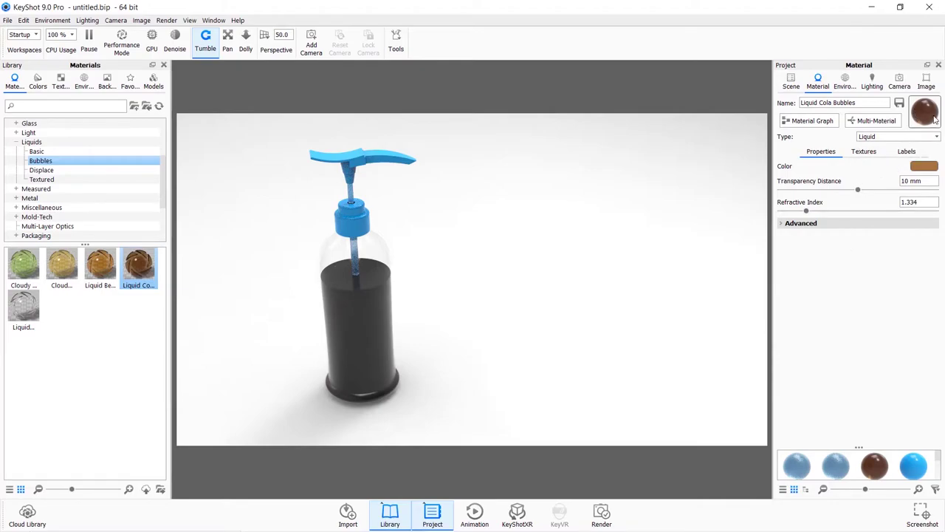
{"action": "left_click", "coordinate": [924, 167]}
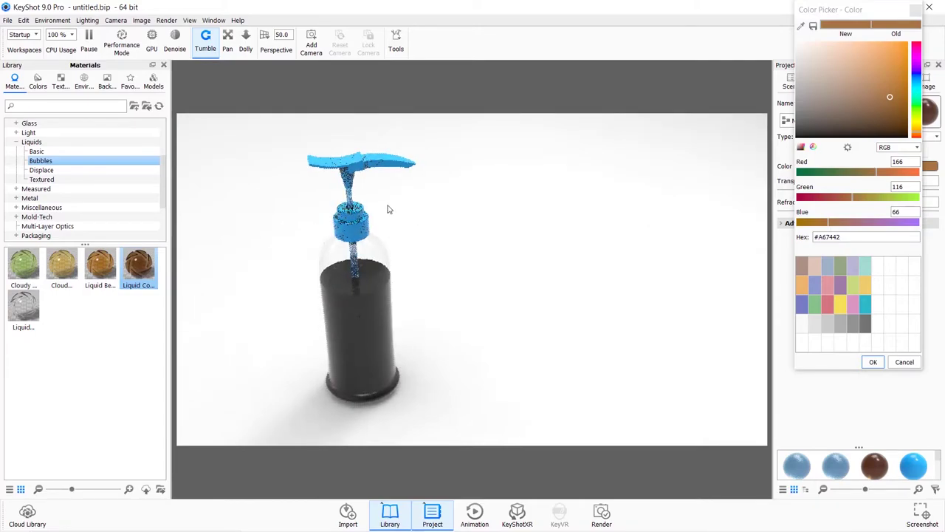
{"action": "scroll", "coordinate": [388, 210], "scroll_direction": "up", "scroll_amount": 2}
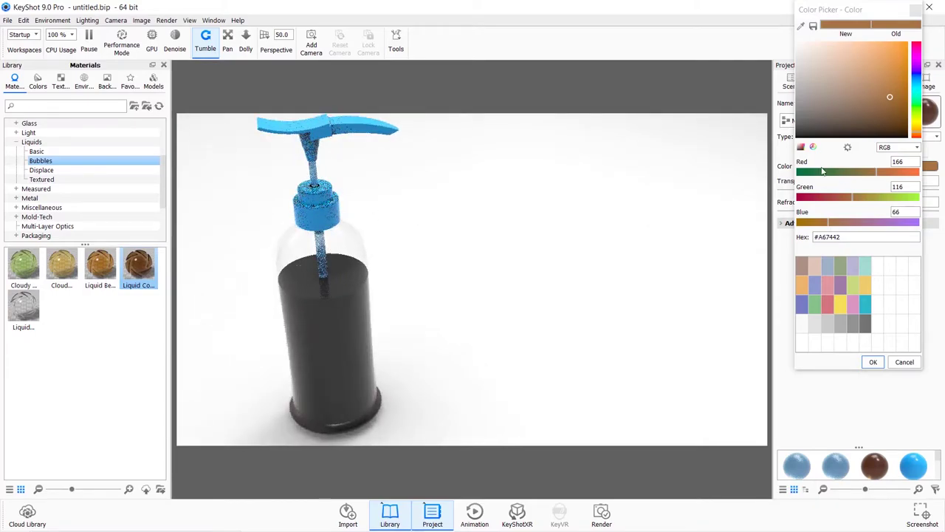
{"action": "left_click_drag", "start_coordinate": [916, 98], "coordinate": [901, 41]}
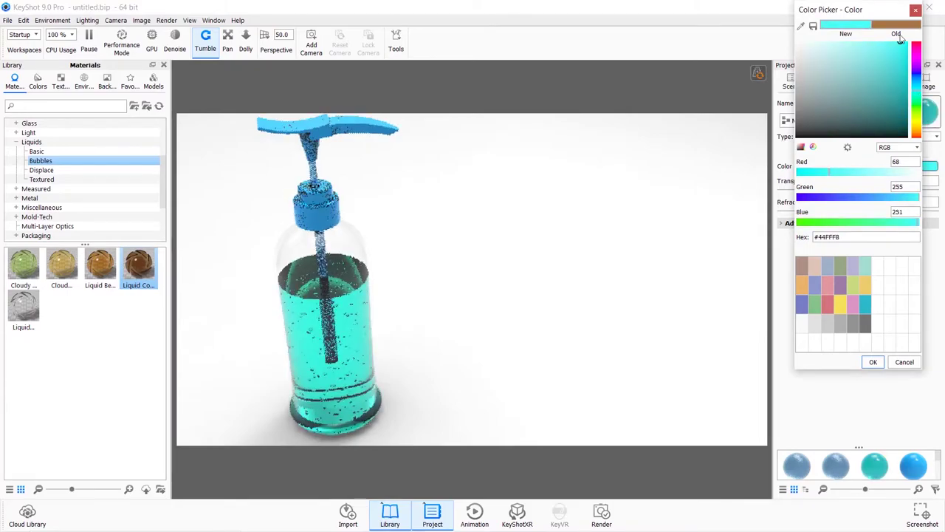
{"action": "left_click_drag", "start_coordinate": [918, 93], "coordinate": [918, 74]}
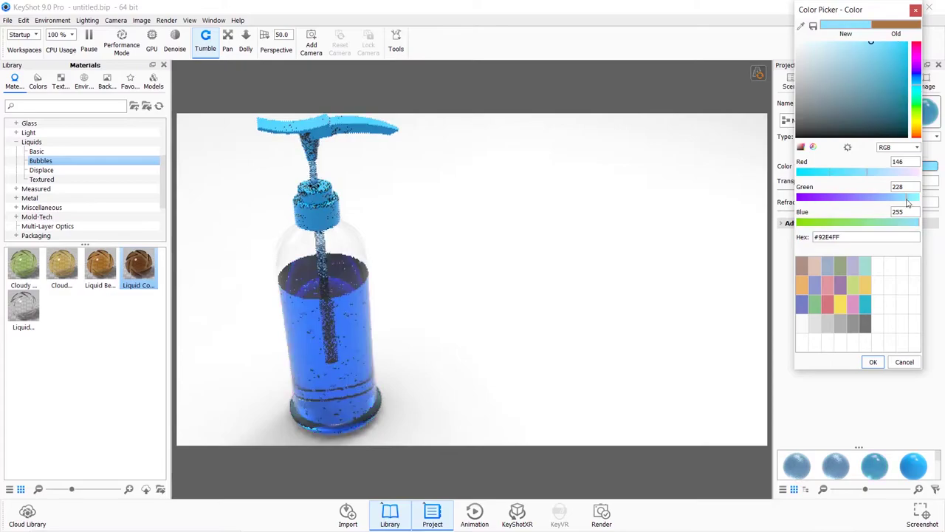
{"action": "left_click_drag", "start_coordinate": [918, 197], "coordinate": [915, 197]}
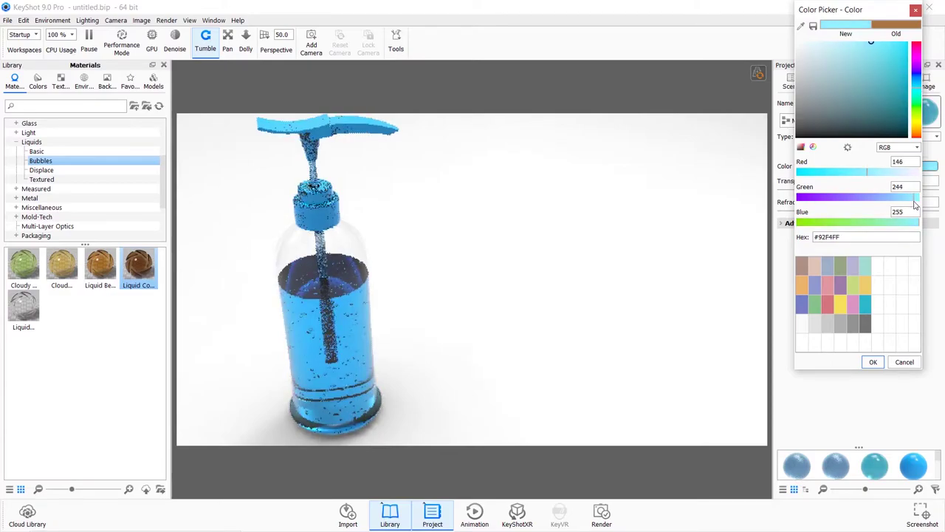
{"action": "left_click_drag", "start_coordinate": [914, 198], "coordinate": [918, 201]}
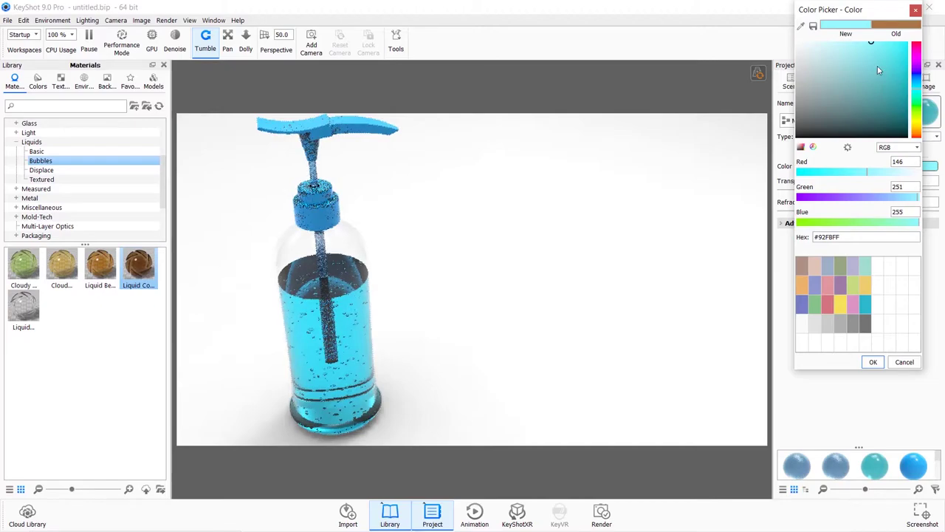
{"action": "left_click", "coordinate": [873, 362]}
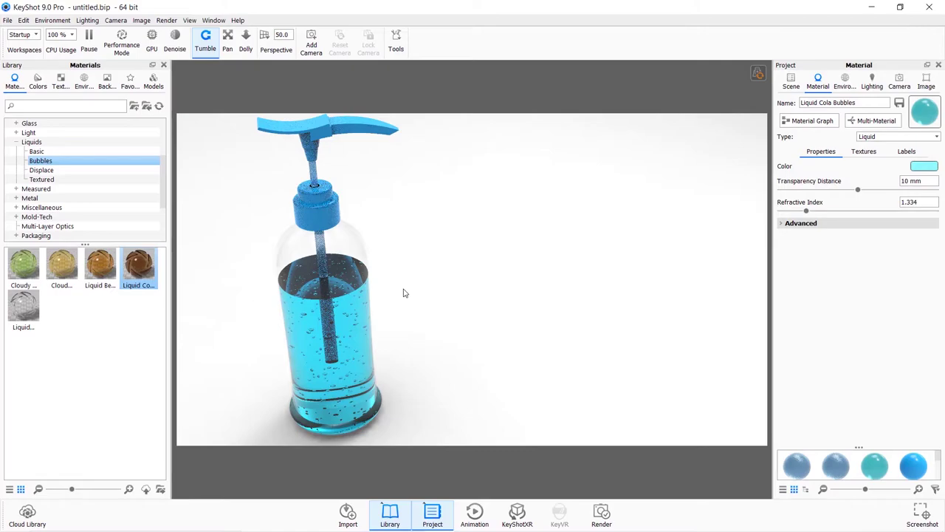
Orbit the view around the bottle and apply the Interior lighting preset
{"action": "scroll", "coordinate": [392, 297], "scroll_direction": "up", "scroll_amount": 3}
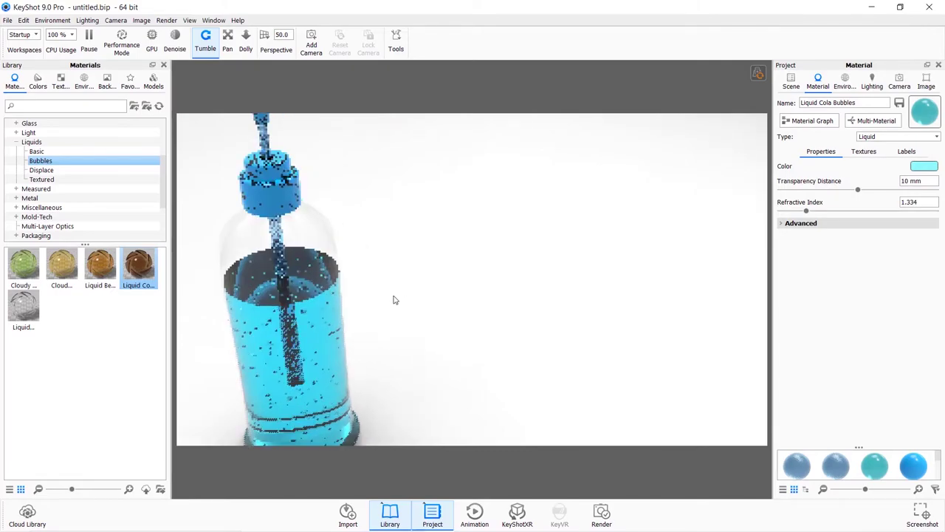
{"action": "scroll", "coordinate": [392, 298], "scroll_direction": "down", "scroll_amount": 3}
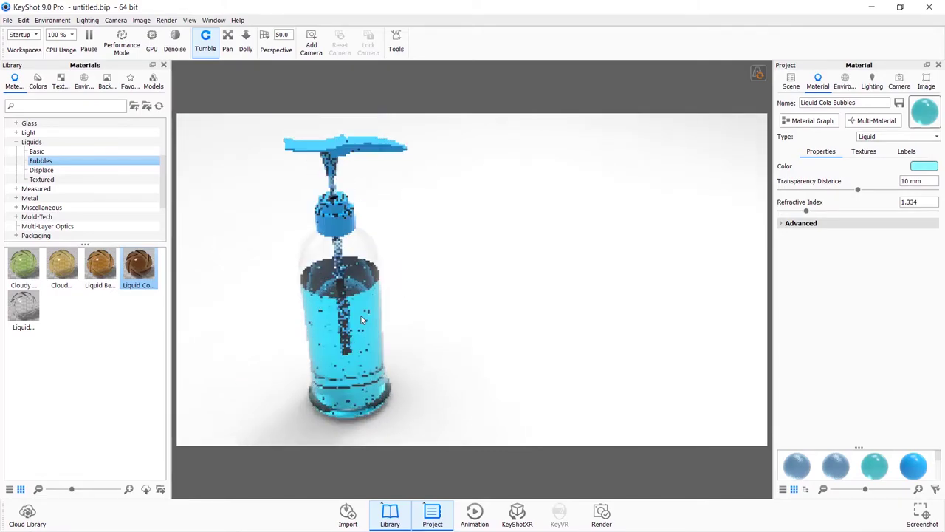
{"action": "scroll", "coordinate": [369, 280], "scroll_direction": "up", "scroll_amount": 3}
{"action": "left_click_drag", "start_coordinate": [362, 273], "coordinate": [387, 322]}
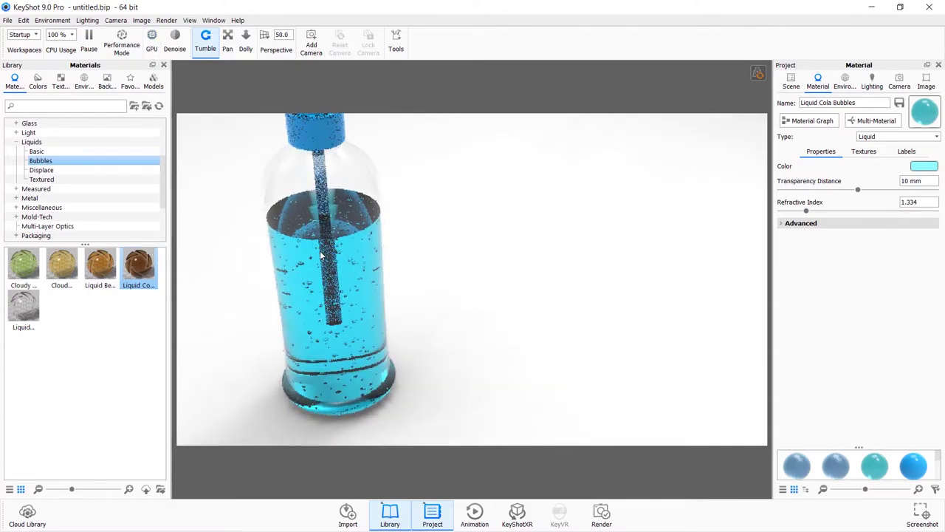
{"action": "left_click", "coordinate": [87, 20]}
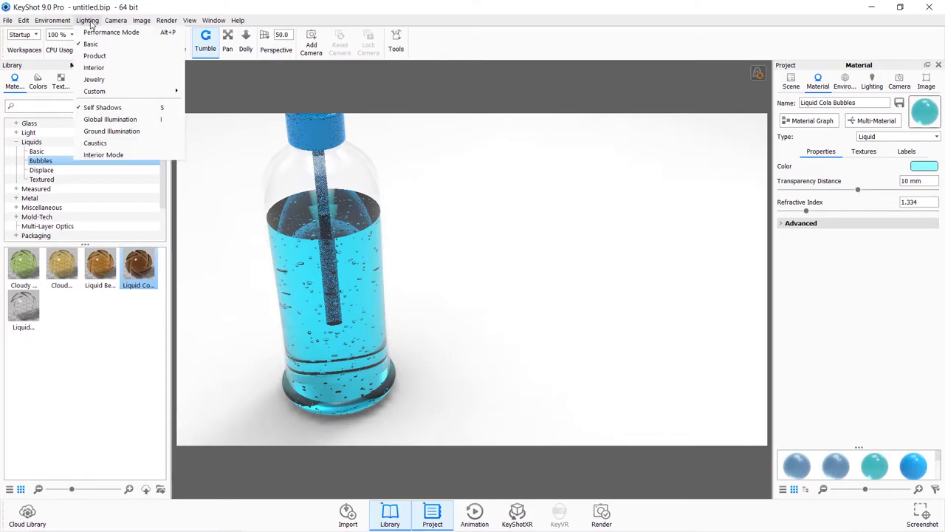
{"action": "left_click", "coordinate": [108, 71]}
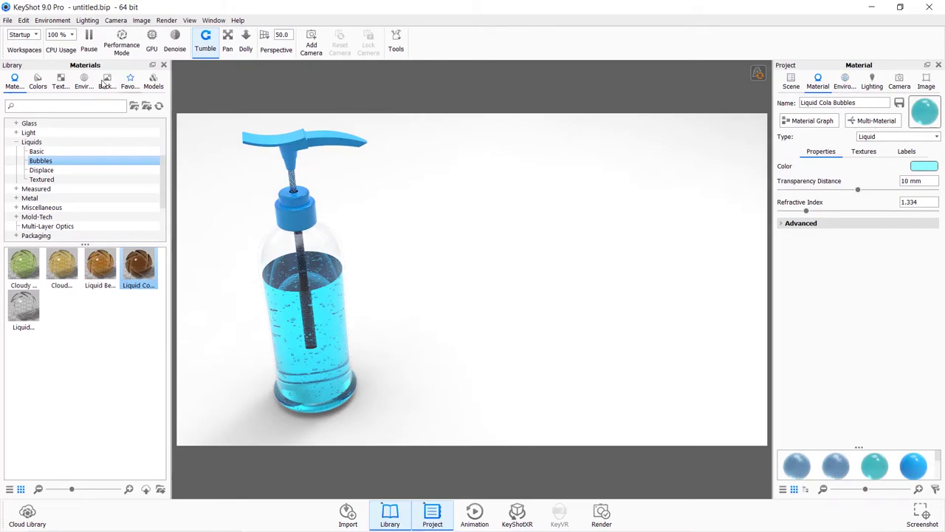
Apply the Aversis_Bathroom_3k environment from the Interior environments library
{"action": "left_click", "coordinate": [84, 80]}
{"action": "key", "text": "Up"}
{"action": "key", "text": "Up"}
{"action": "key", "text": "Up"}
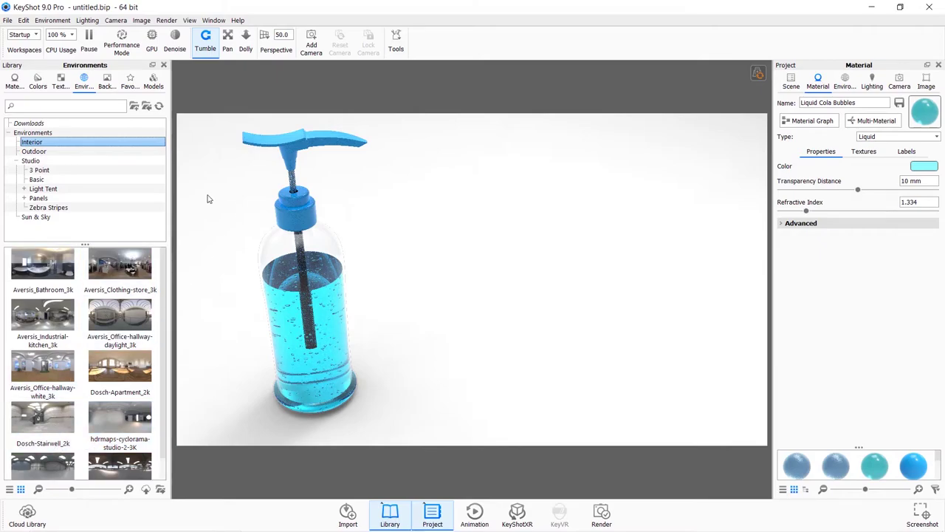
{"action": "left_click", "coordinate": [41, 272]}
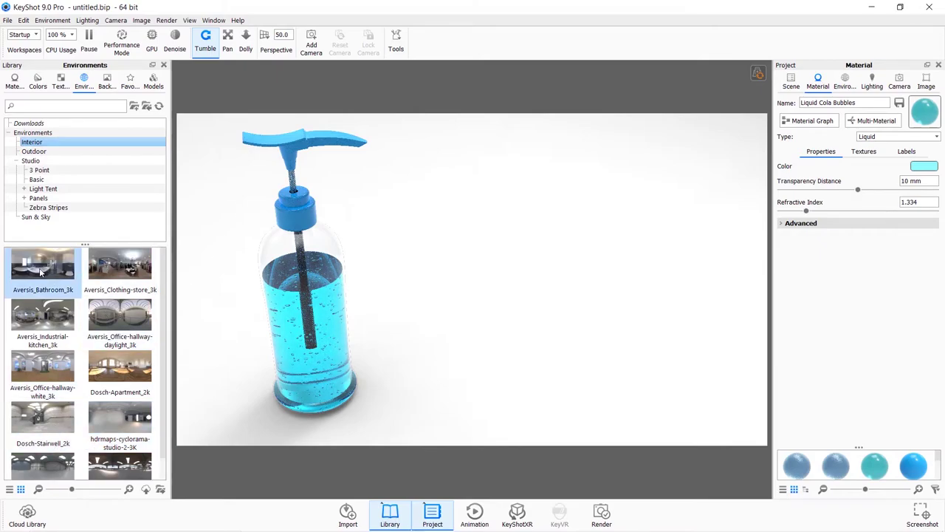
{"action": "double_click", "coordinate": [41, 272]}
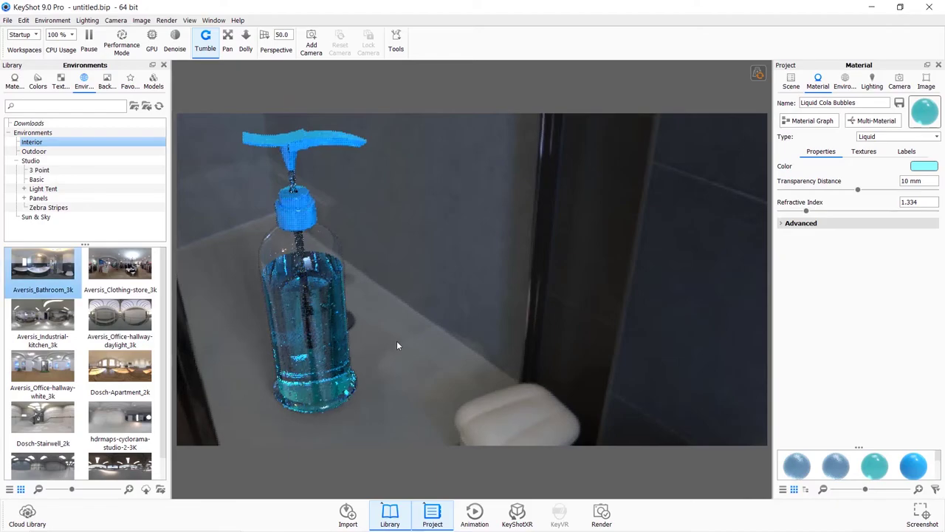
Orbit the view round so the bottle faces the double bathroom sink
{"action": "left_click_drag", "start_coordinate": [398, 345], "coordinate": [419, 288]}
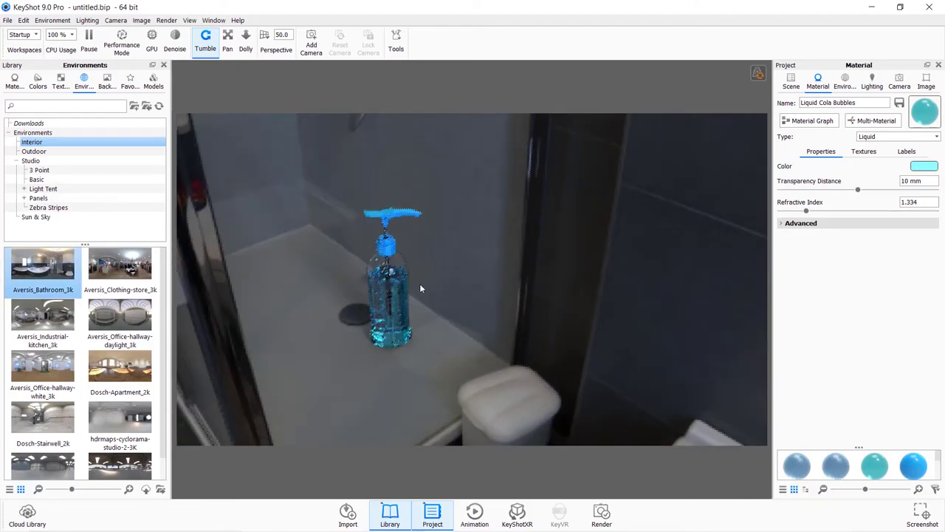
{"action": "scroll", "coordinate": [468, 358], "scroll_direction": "down", "scroll_amount": 3}
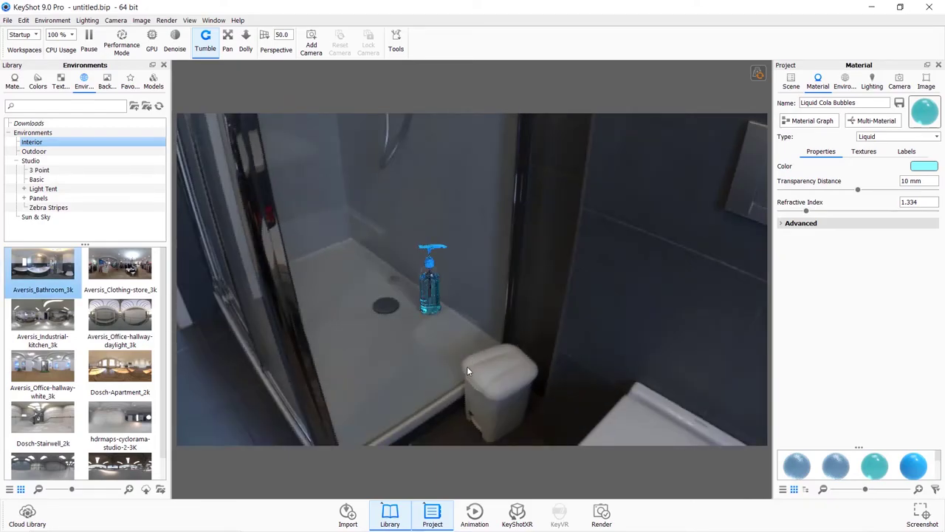
{"action": "mouse_move", "coordinate": [467, 366]}
{"action": "left_mouse_down"}
{"action": "mouse_move", "coordinate": [564, 302]}
{"action": "mouse_move", "coordinate": [688, 362]}
{"action": "mouse_move", "coordinate": [709, 348]}
{"action": "mouse_move", "coordinate": [397, 375]}
{"action": "left_mouse_up"}
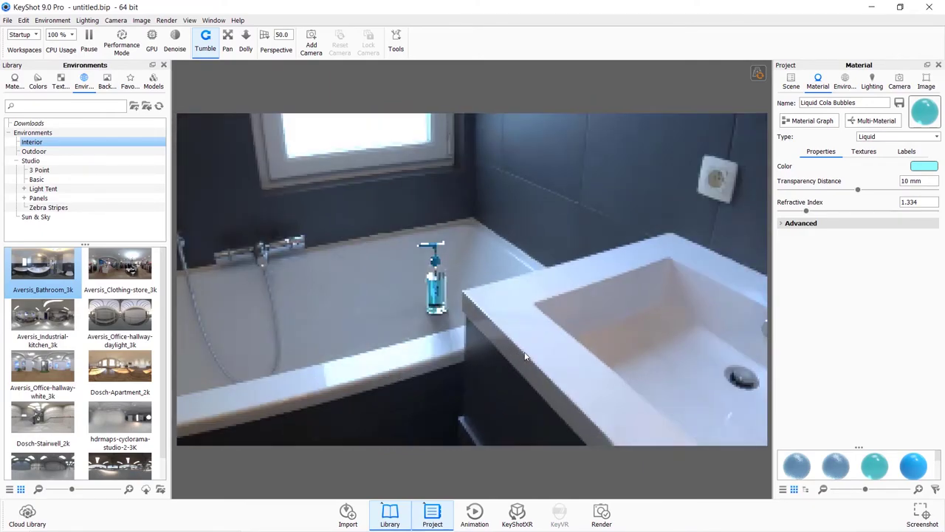
{"action": "mouse_move", "coordinate": [525, 357]}
{"action": "left_mouse_down"}
{"action": "mouse_move", "coordinate": [542, 351]}
{"action": "mouse_move", "coordinate": [433, 378]}
{"action": "mouse_move", "coordinate": [509, 401]}
{"action": "left_mouse_up"}
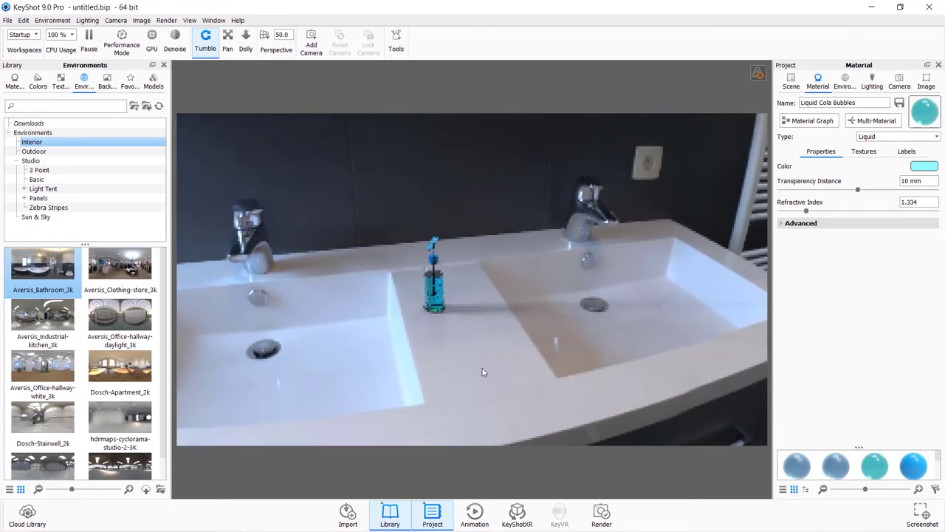
{"action": "left_click_drag", "start_coordinate": [437, 282], "coordinate": [433, 283]}
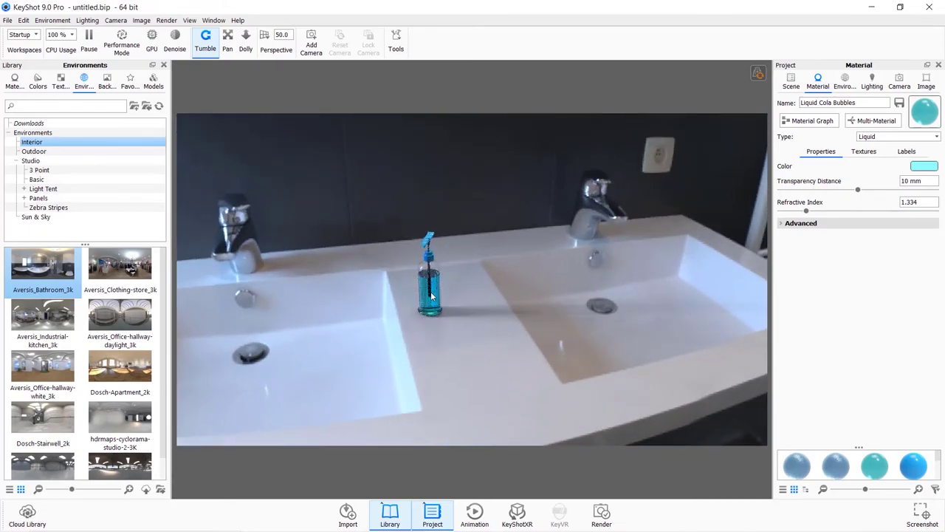
Start Move Model on the bottle with rotation and translation turned off
{"action": "right_click", "coordinate": [433, 282]}
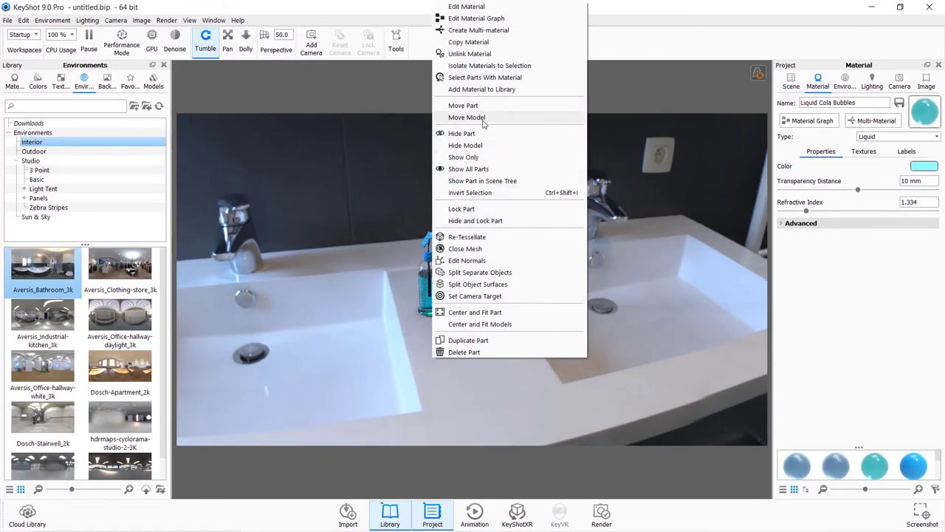
{"action": "left_click", "coordinate": [467, 117]}
{"action": "left_click", "coordinate": [437, 450]}
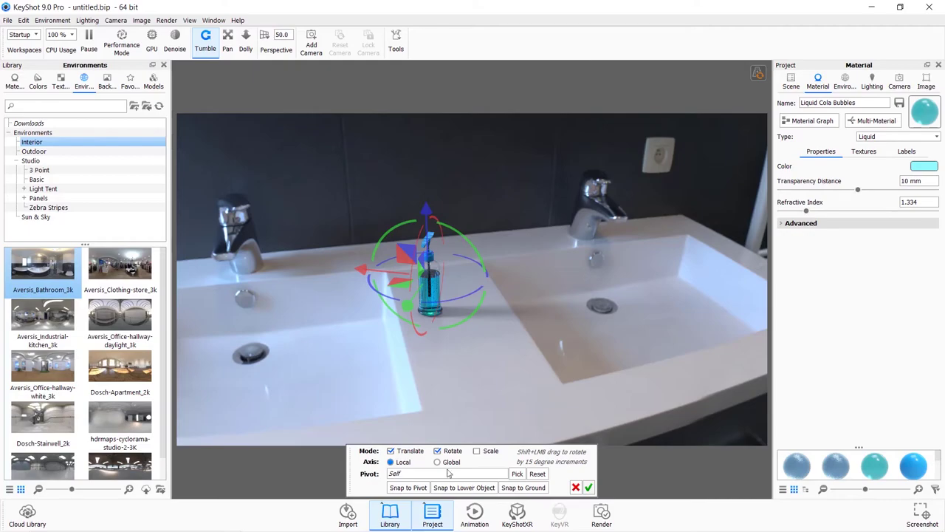
{"action": "left_click", "coordinate": [439, 452]}
{"action": "left_click", "coordinate": [407, 452]}
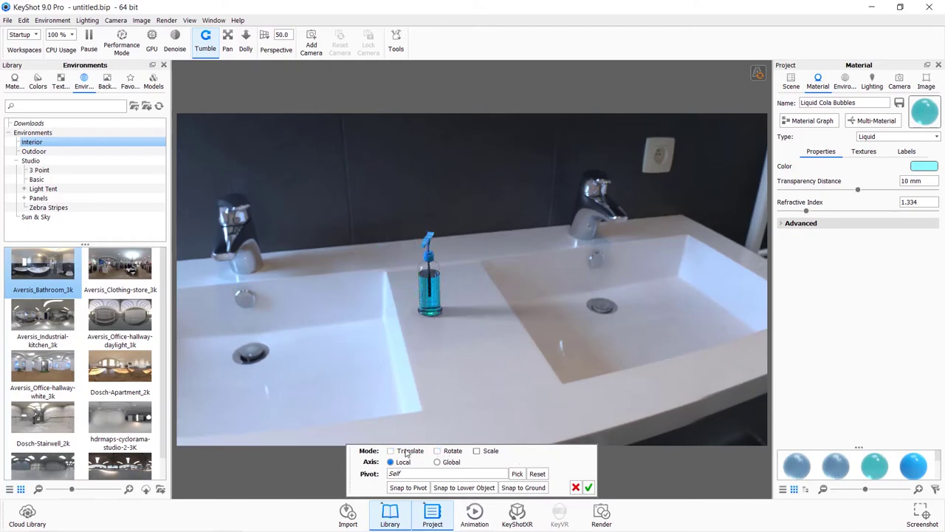
Scale the bottle into a long flat slab stretching across the sink
{"action": "left_click", "coordinate": [477, 452]}
{"action": "left_click_drag", "start_coordinate": [449, 278], "coordinate": [726, 351]}
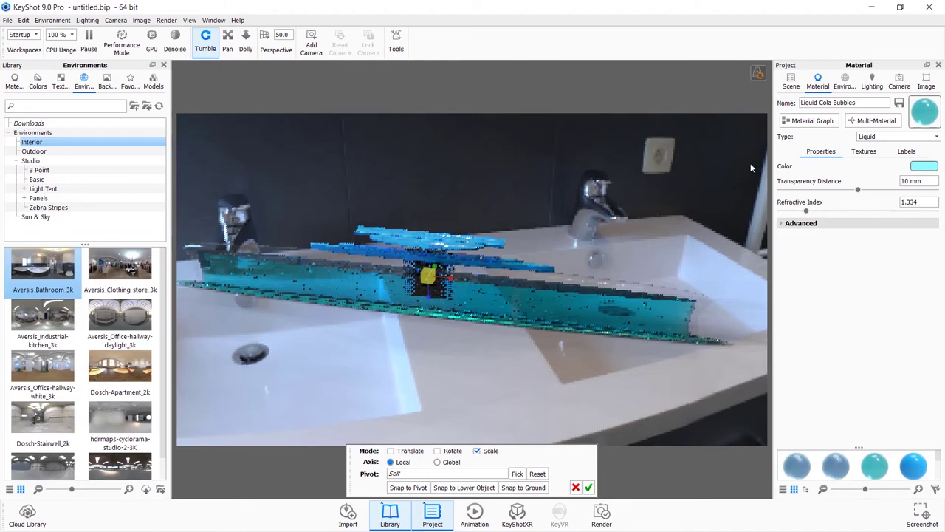
{"action": "left_click", "coordinate": [792, 82]}
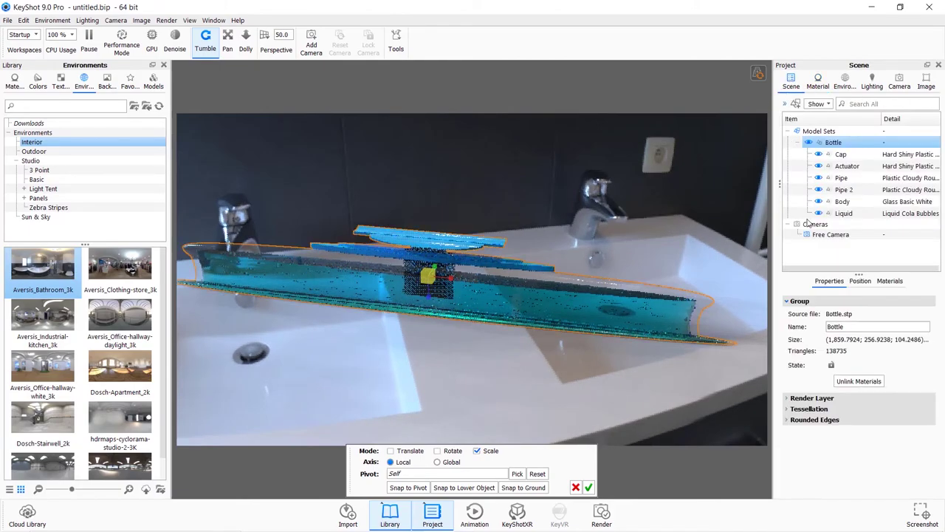
Enter 2 for the bottle's X, Y and Z scale, apply uniform scale 2, and confirm the transform
{"action": "double_click", "coordinate": [842, 145]}
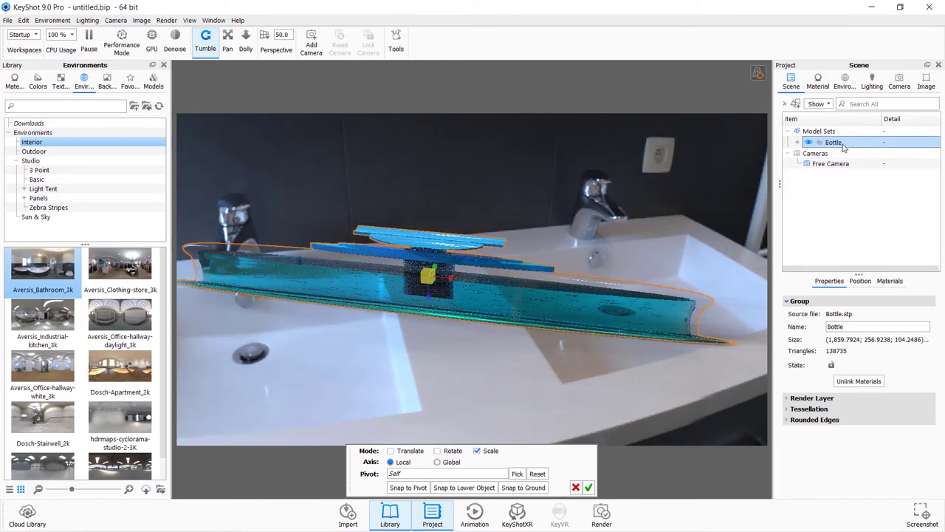
{"action": "left_click", "coordinate": [860, 281]}
{"action": "left_click_drag", "start_coordinate": [924, 331], "coordinate": [850, 325]}
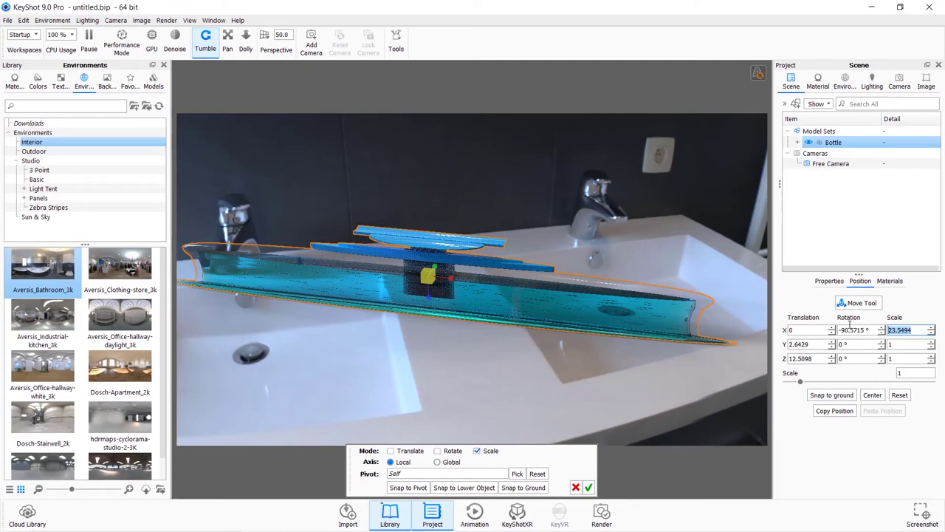
{"action": "type", "text": "2"}
{"action": "key", "text": "Tab"}
{"action": "type", "text": "2"}
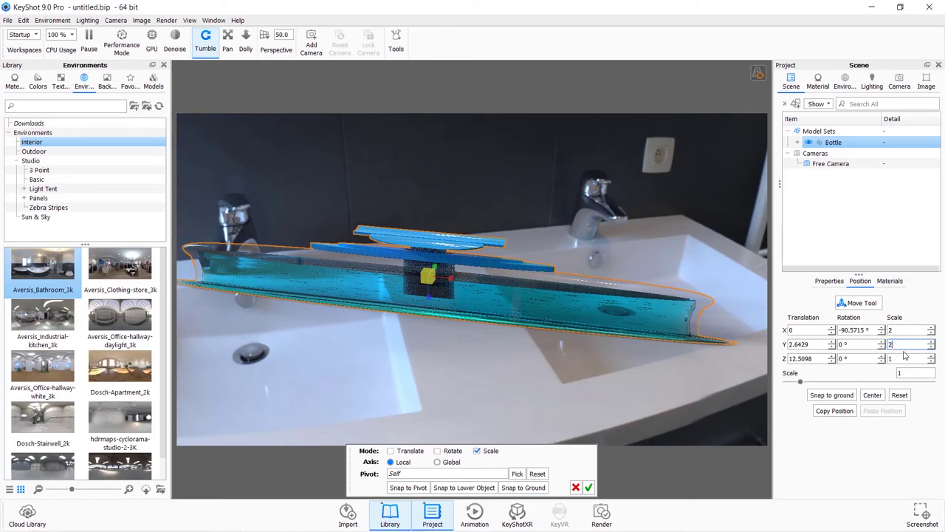
{"action": "key", "text": "Tab"}
{"action": "type", "text": "2"}
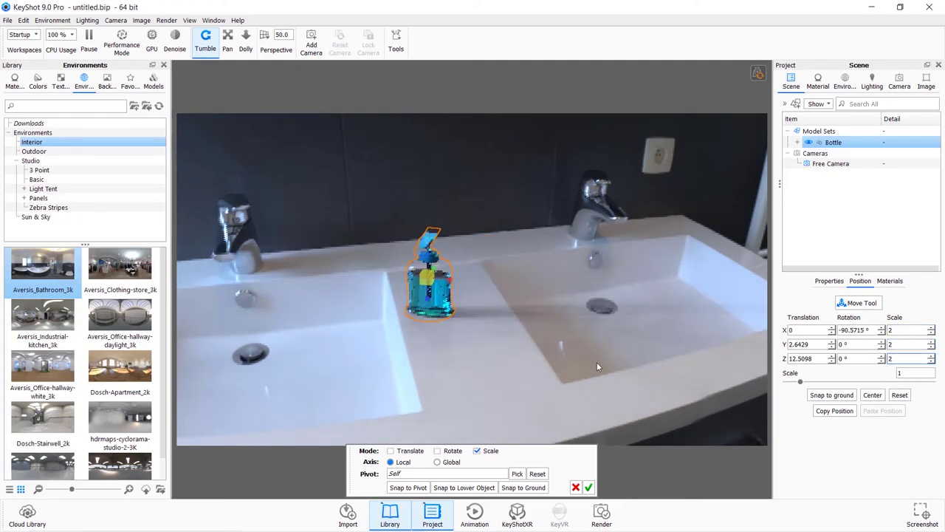
{"action": "left_click", "coordinate": [909, 373]}
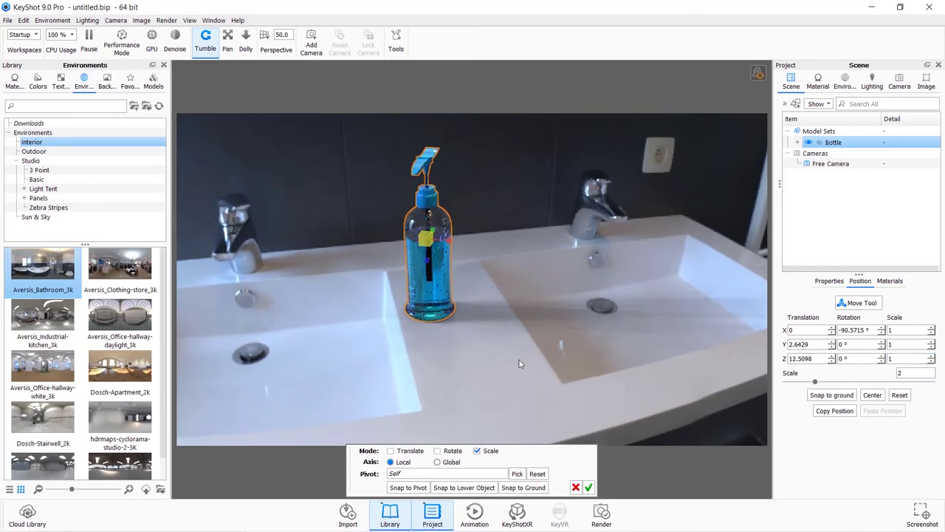
{"action": "left_click", "coordinate": [588, 489]}
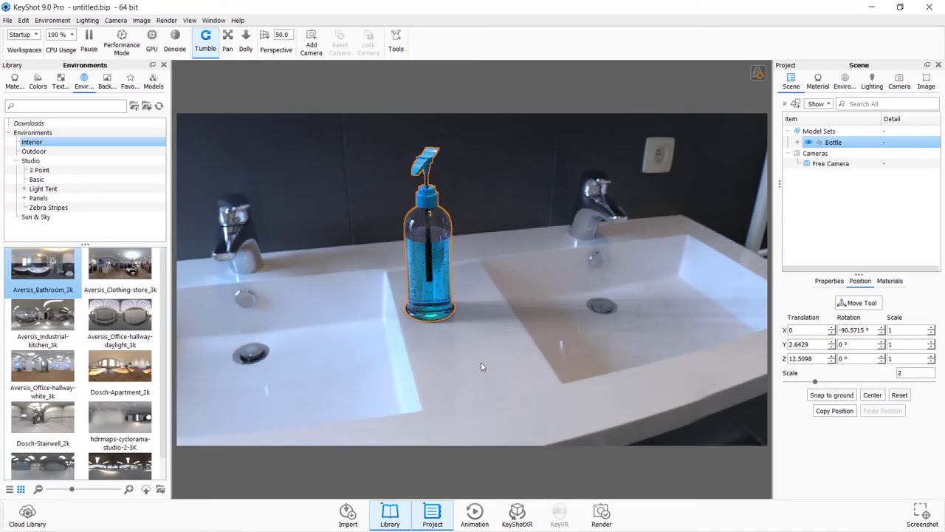
{"action": "mouse_move", "coordinate": [480, 367]}
{"action": "left_mouse_down"}
{"action": "mouse_move", "coordinate": [381, 360]}
{"action": "mouse_move", "coordinate": [429, 348]}
{"action": "left_mouse_up"}
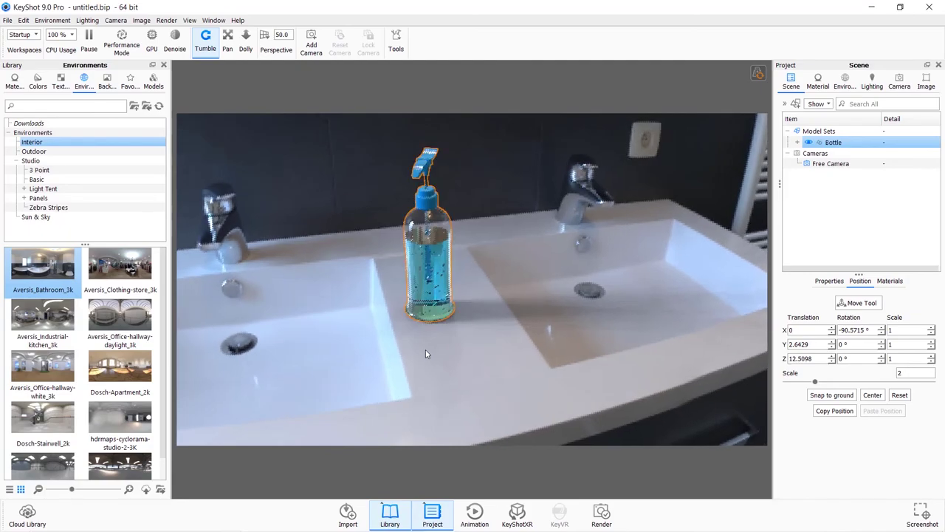
Rotate the bottle in place with Move Model so its pump spout turns toward the right
{"action": "right_click", "coordinate": [437, 254]}
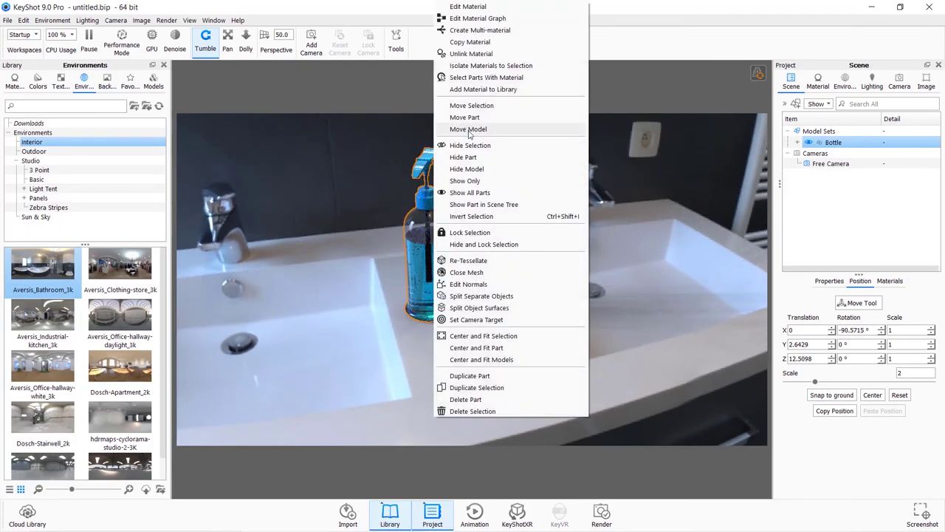
{"action": "left_click", "coordinate": [469, 130]}
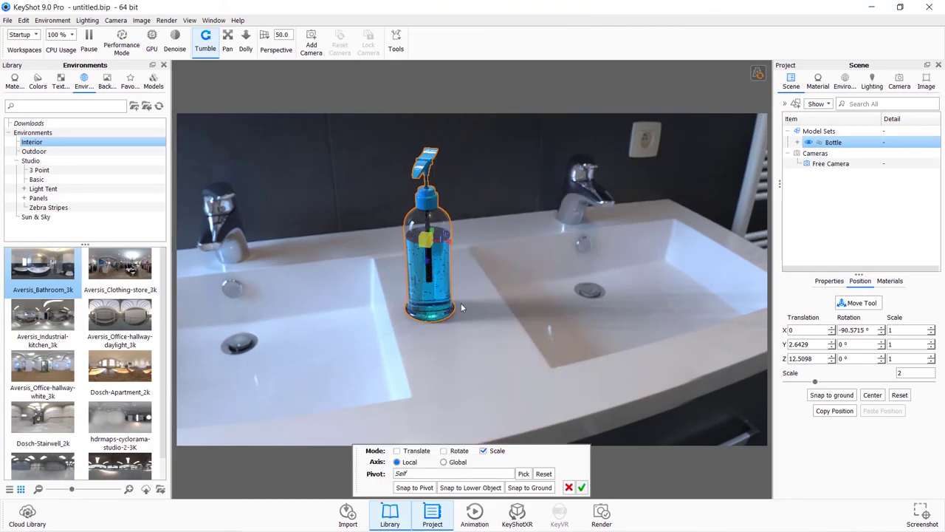
{"action": "left_click", "coordinate": [455, 452]}
{"action": "mouse_move", "coordinate": [451, 256]}
{"action": "left_mouse_down"}
{"action": "mouse_move", "coordinate": [491, 257]}
{"action": "mouse_move", "coordinate": [531, 242]}
{"action": "mouse_move", "coordinate": [430, 265]}
{"action": "mouse_move", "coordinate": [470, 253]}
{"action": "left_mouse_up"}
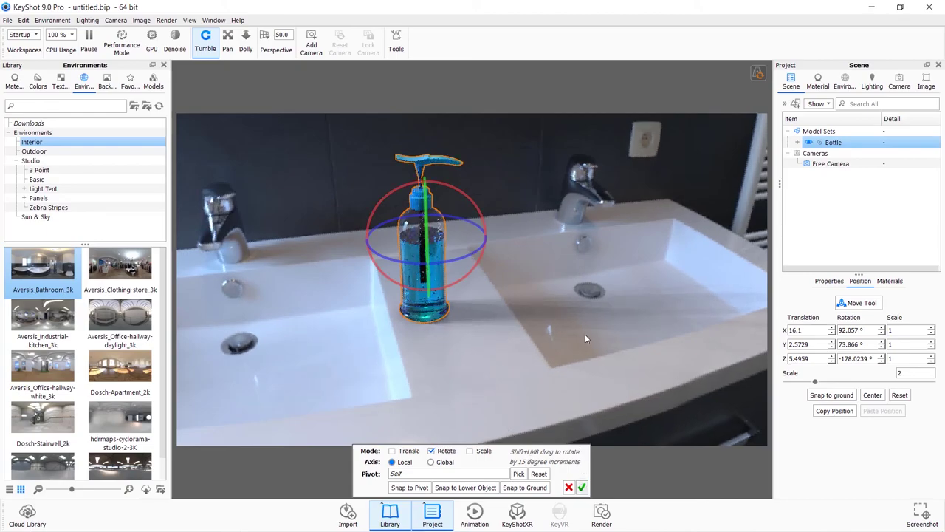